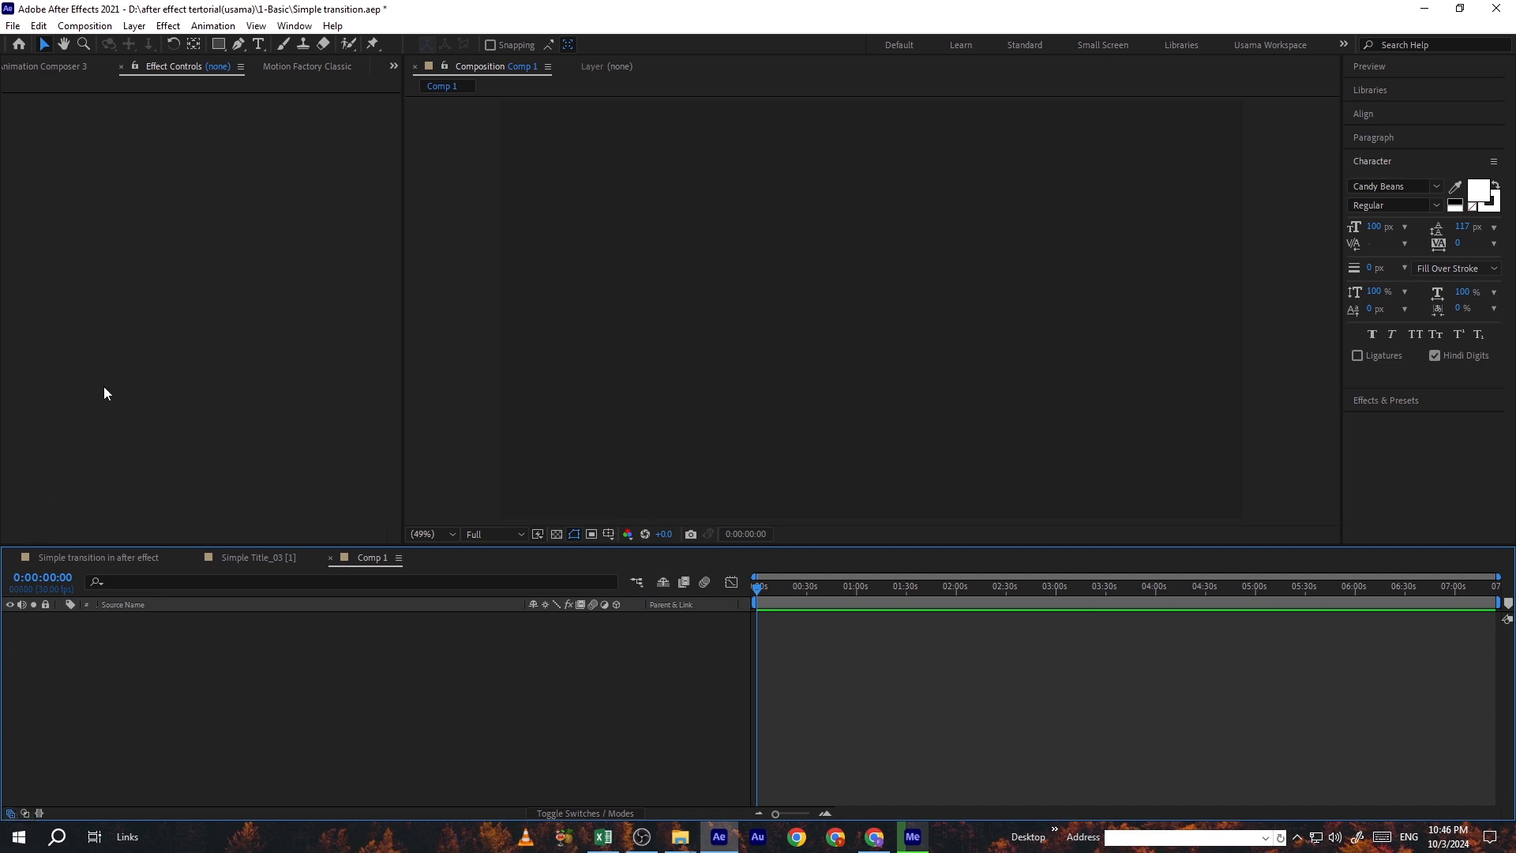
- Add a text layer reading "Text" to Comp 1 and place it near the upper middle of the frame
click(419, 369)
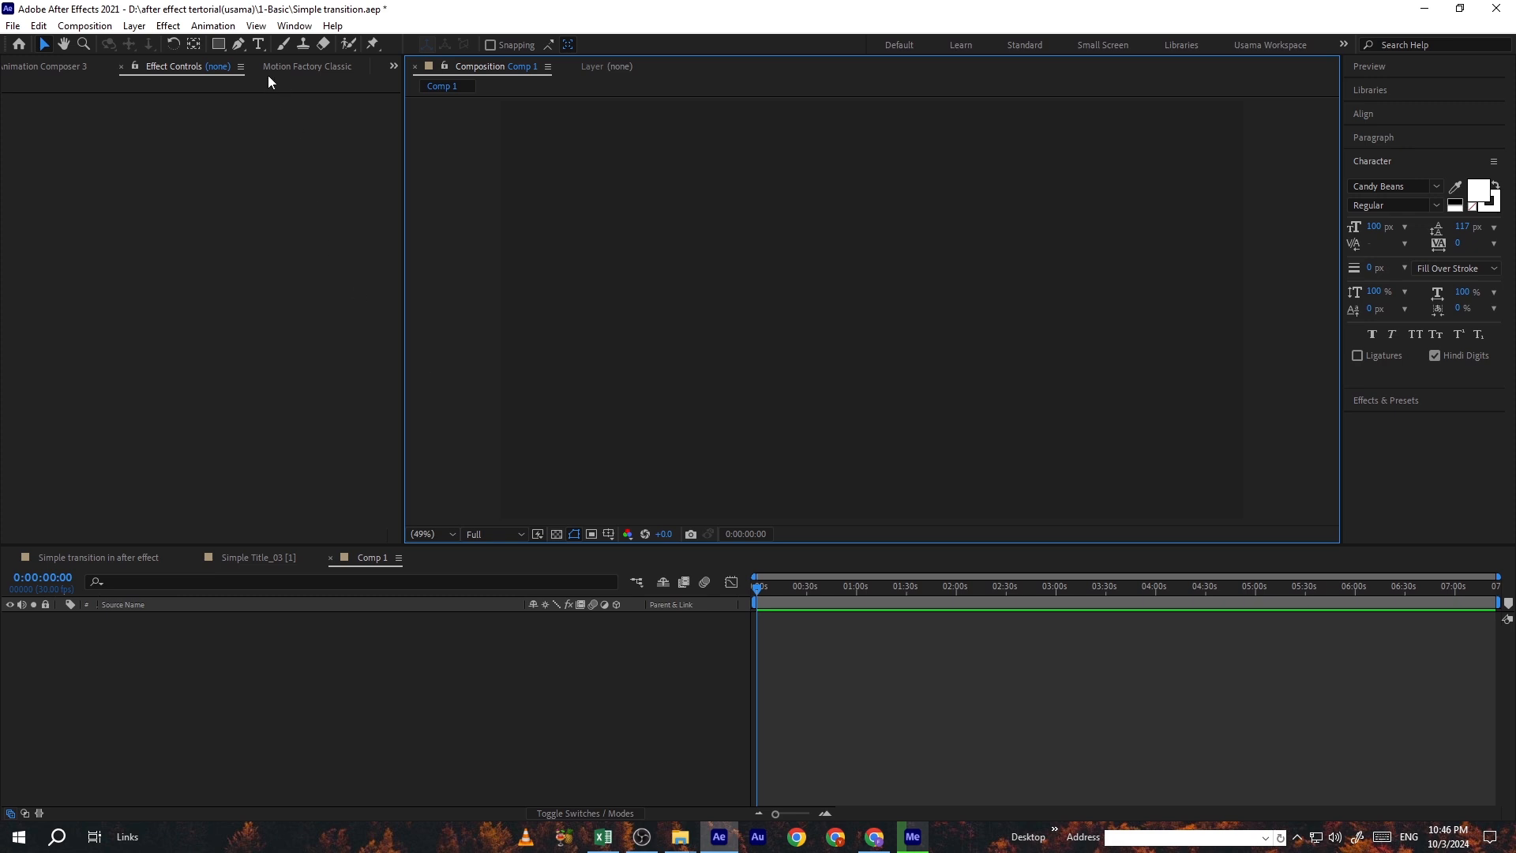
click(261, 44)
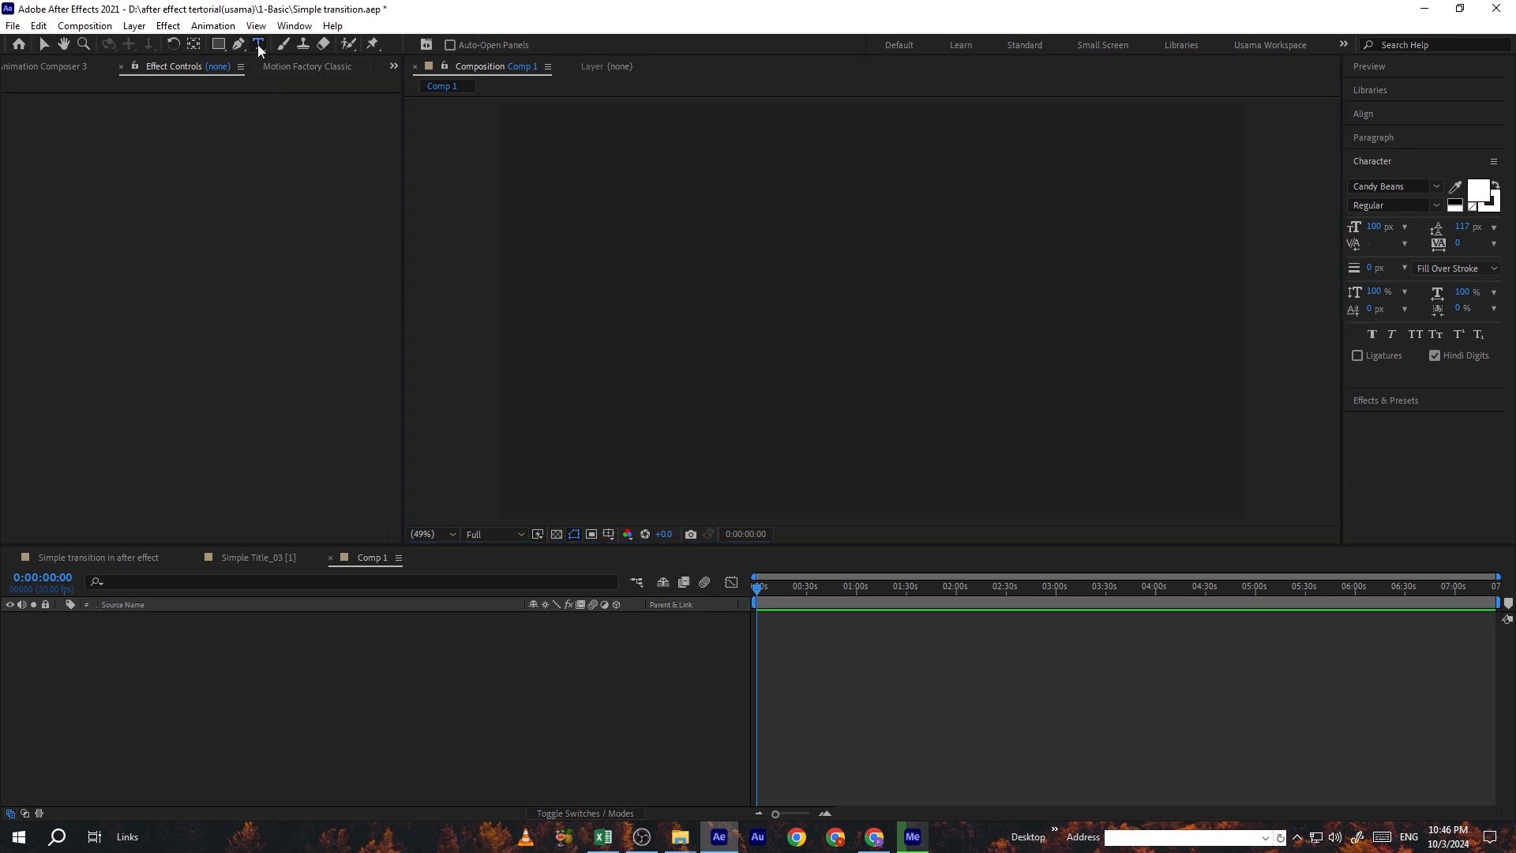
click(710, 286)
text(T)
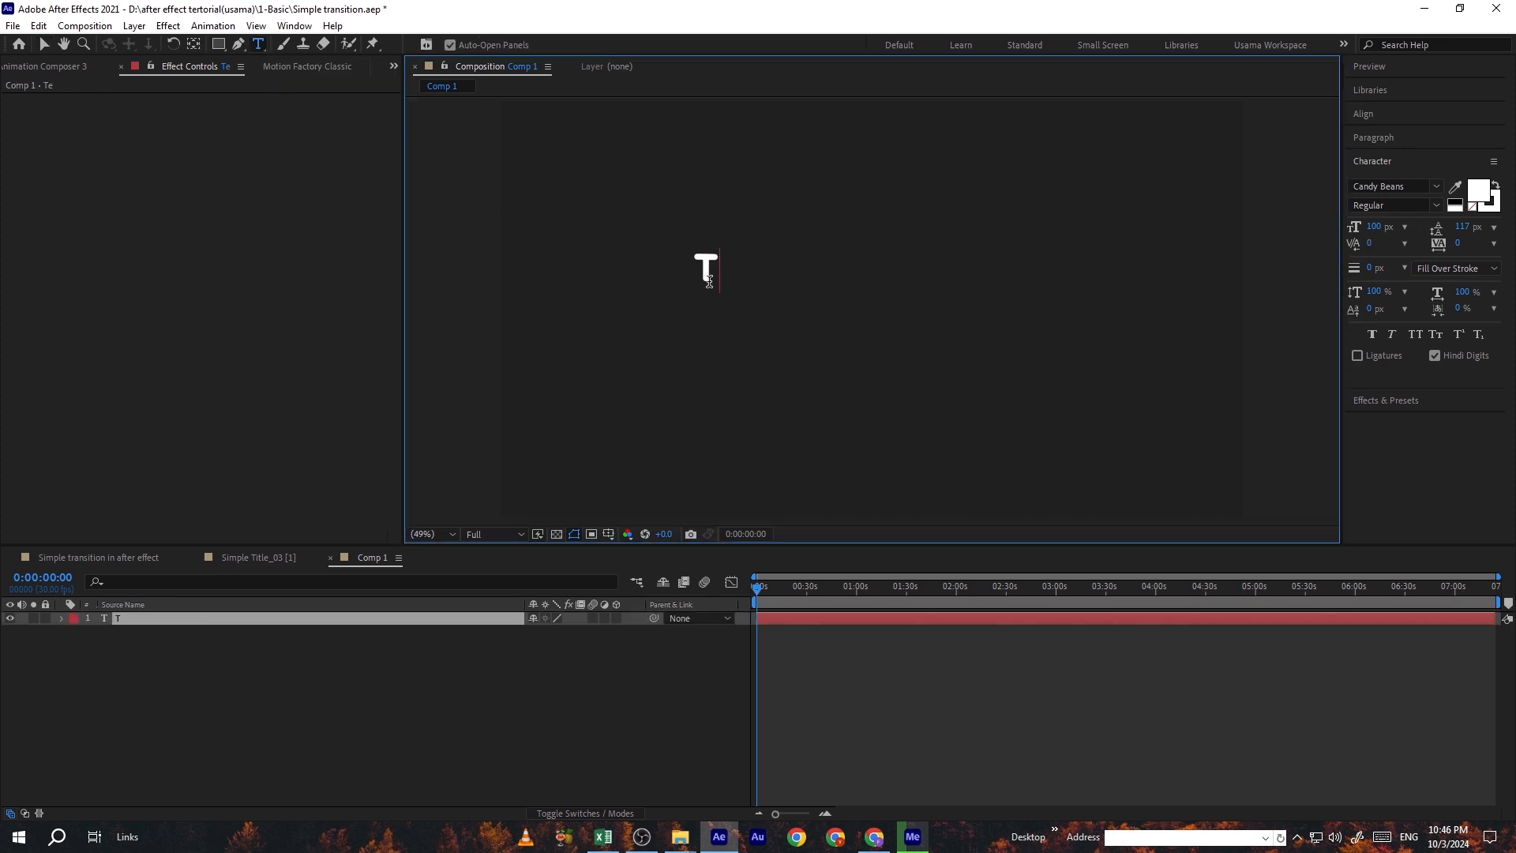
text(ext)
click(44, 45)
drag(742, 271, 849, 225)
click(480, 203)
- Add a second text layer reading "Text 2" and place it near the middle of the frame, below the first text
click(258, 43)
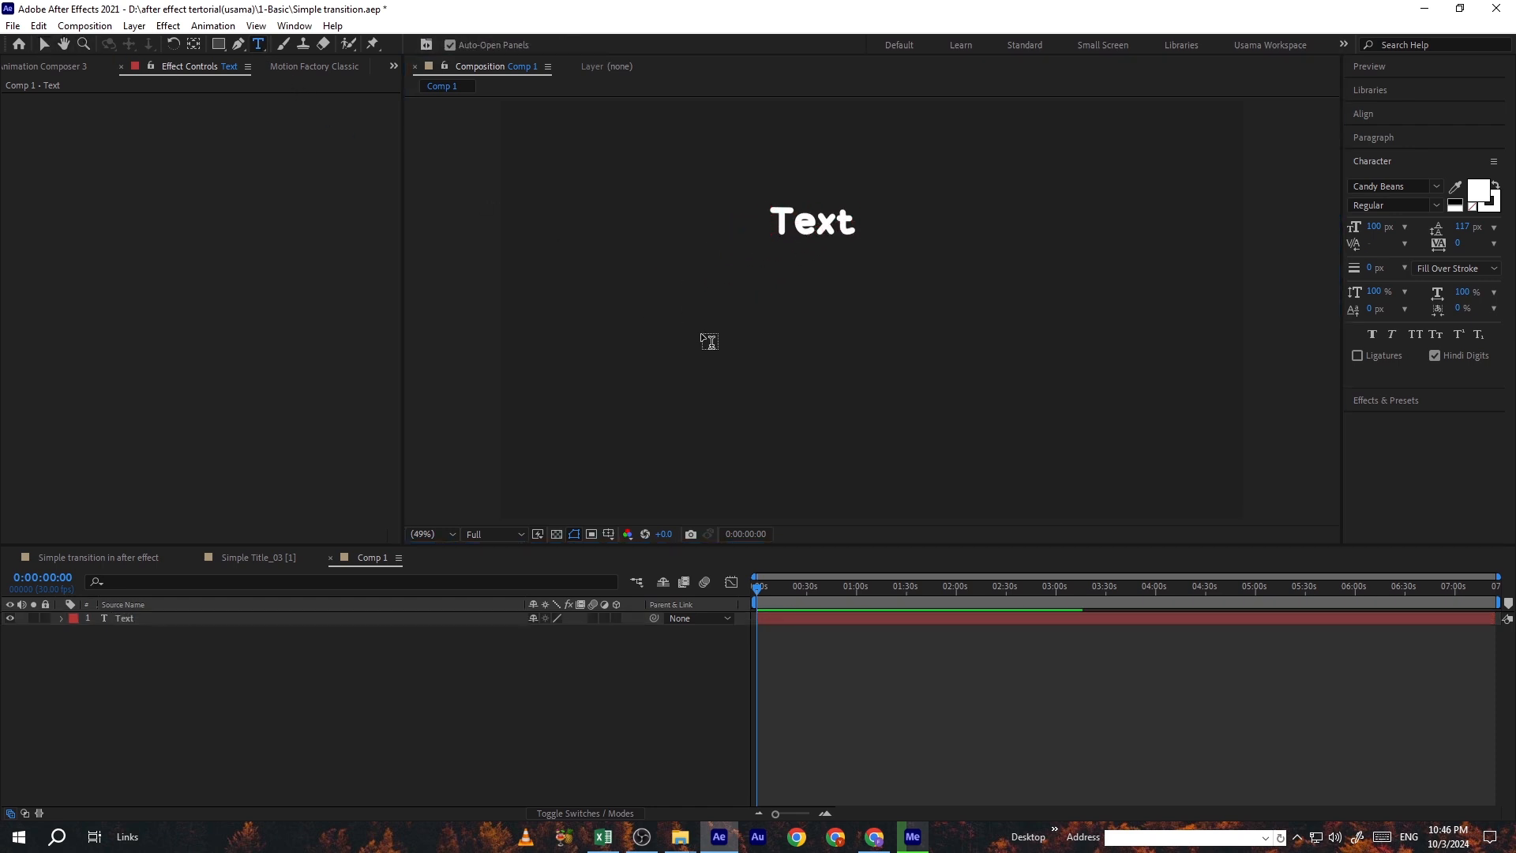
click(712, 336)
text(Text 2)
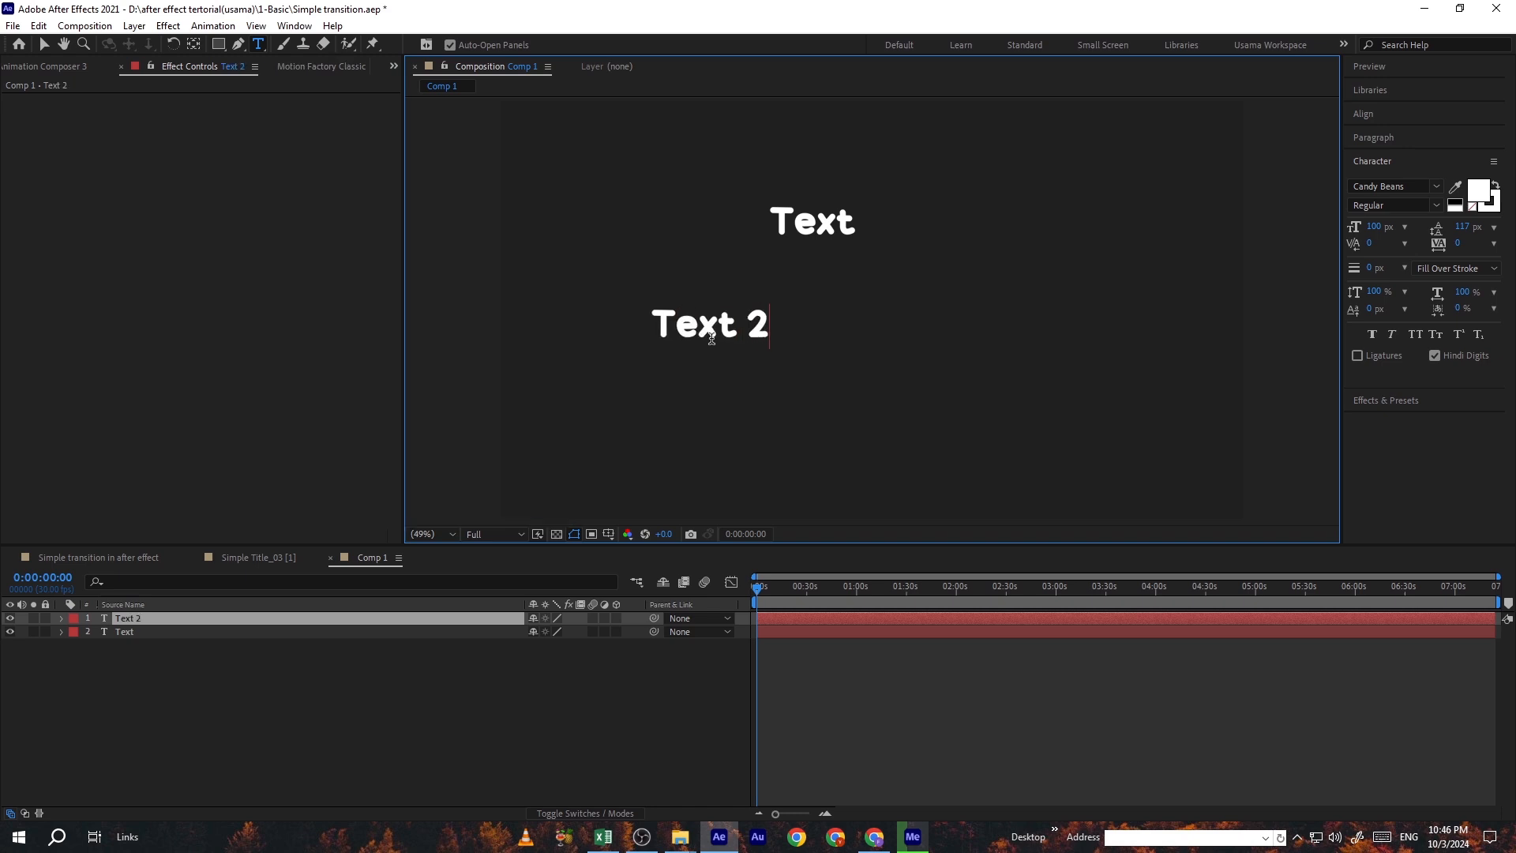
key(Escape)
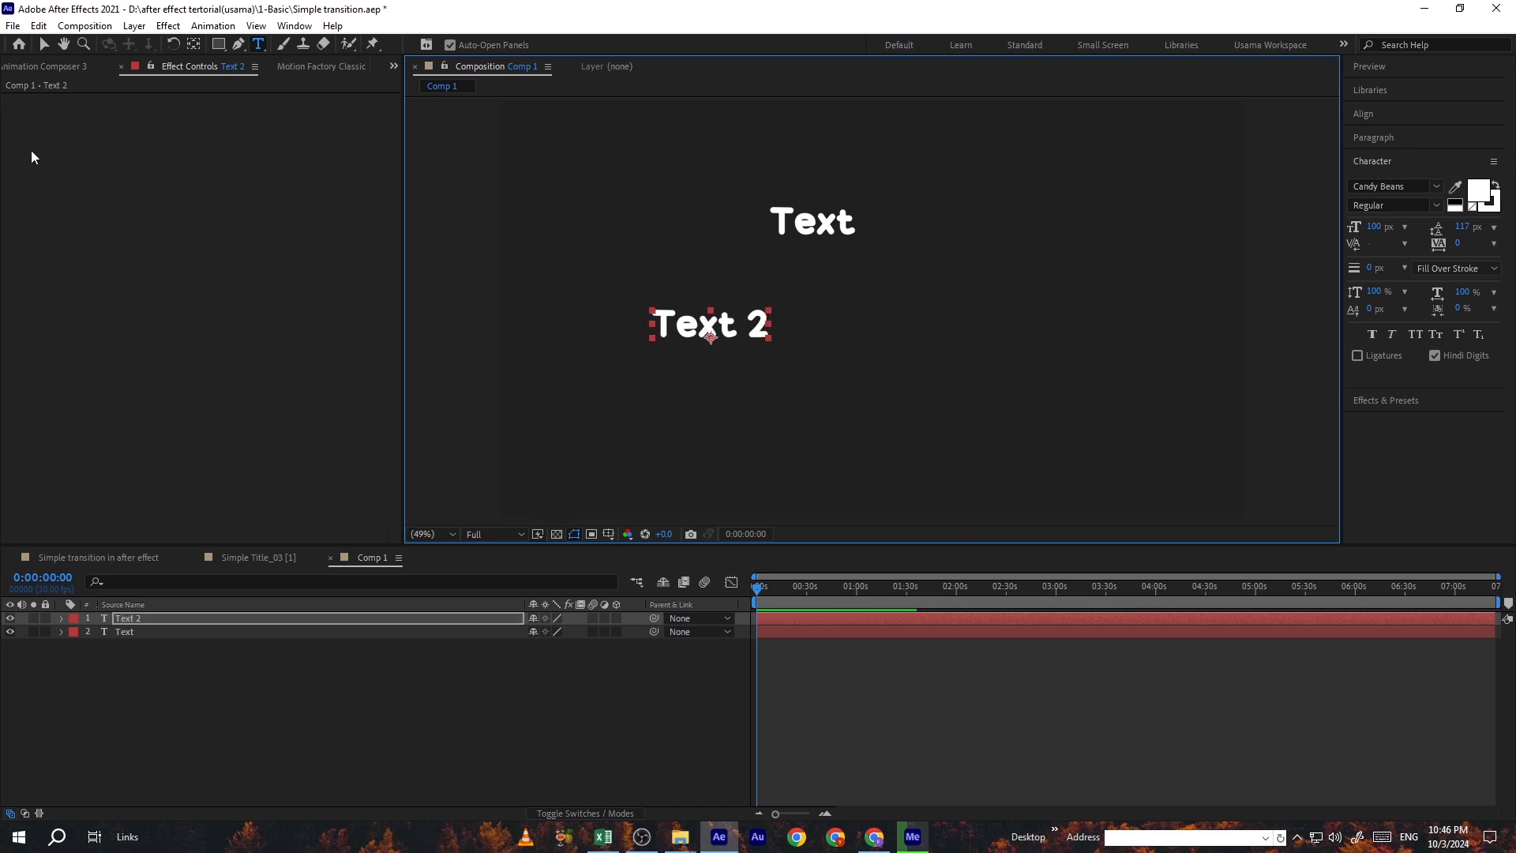
click(45, 49)
click(642, 415)
drag(708, 333, 850, 337)
- Animate the Text layer's position from the frame's left side at 0:00:18:02 to its right side at 0:01:10:23
drag(809, 240, 595, 262)
click(787, 588)
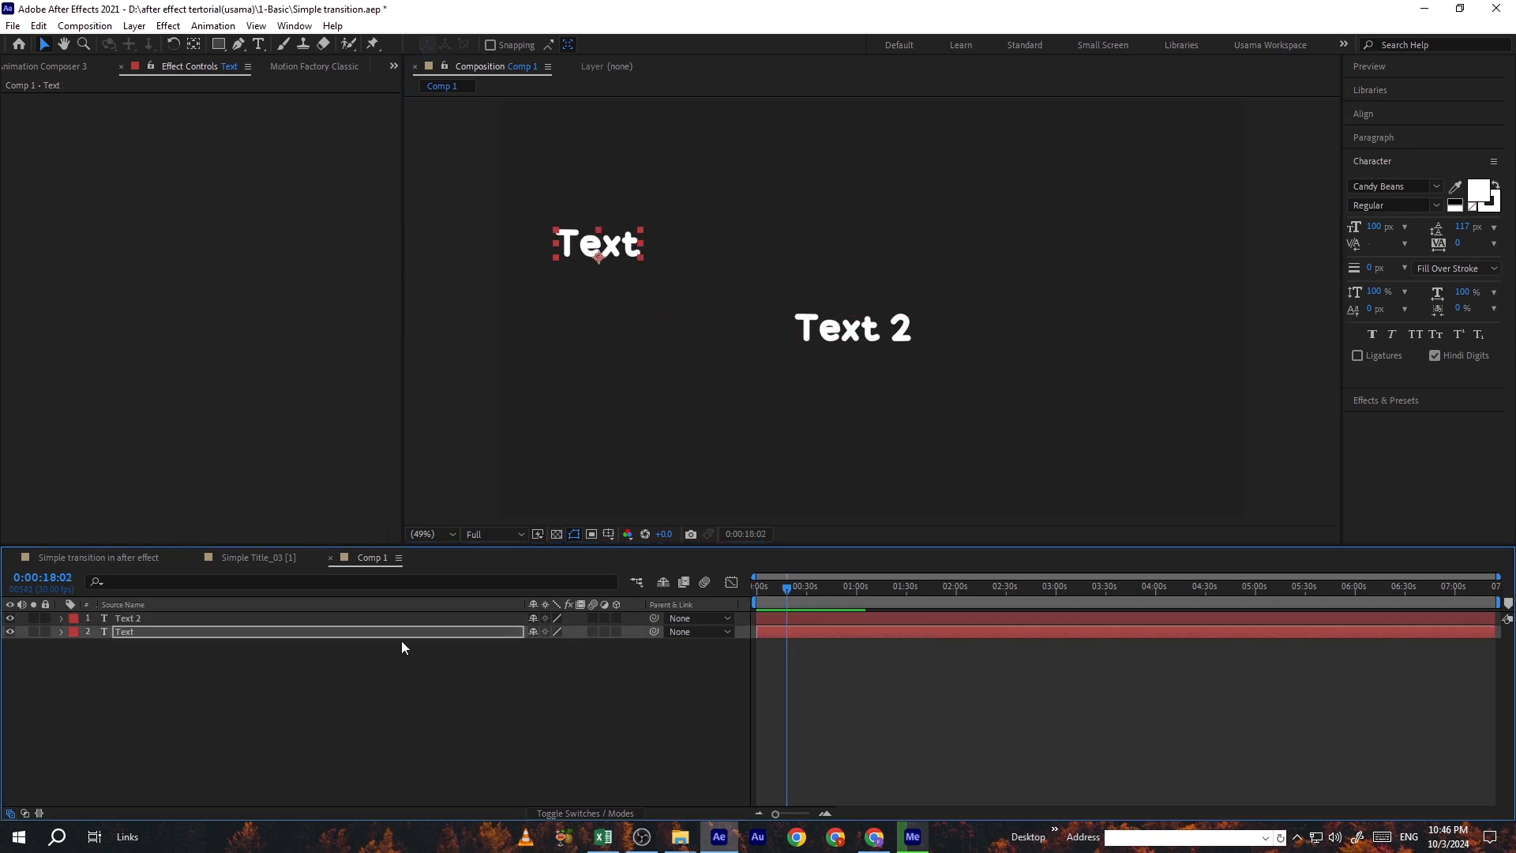
key(p)
click(101, 645)
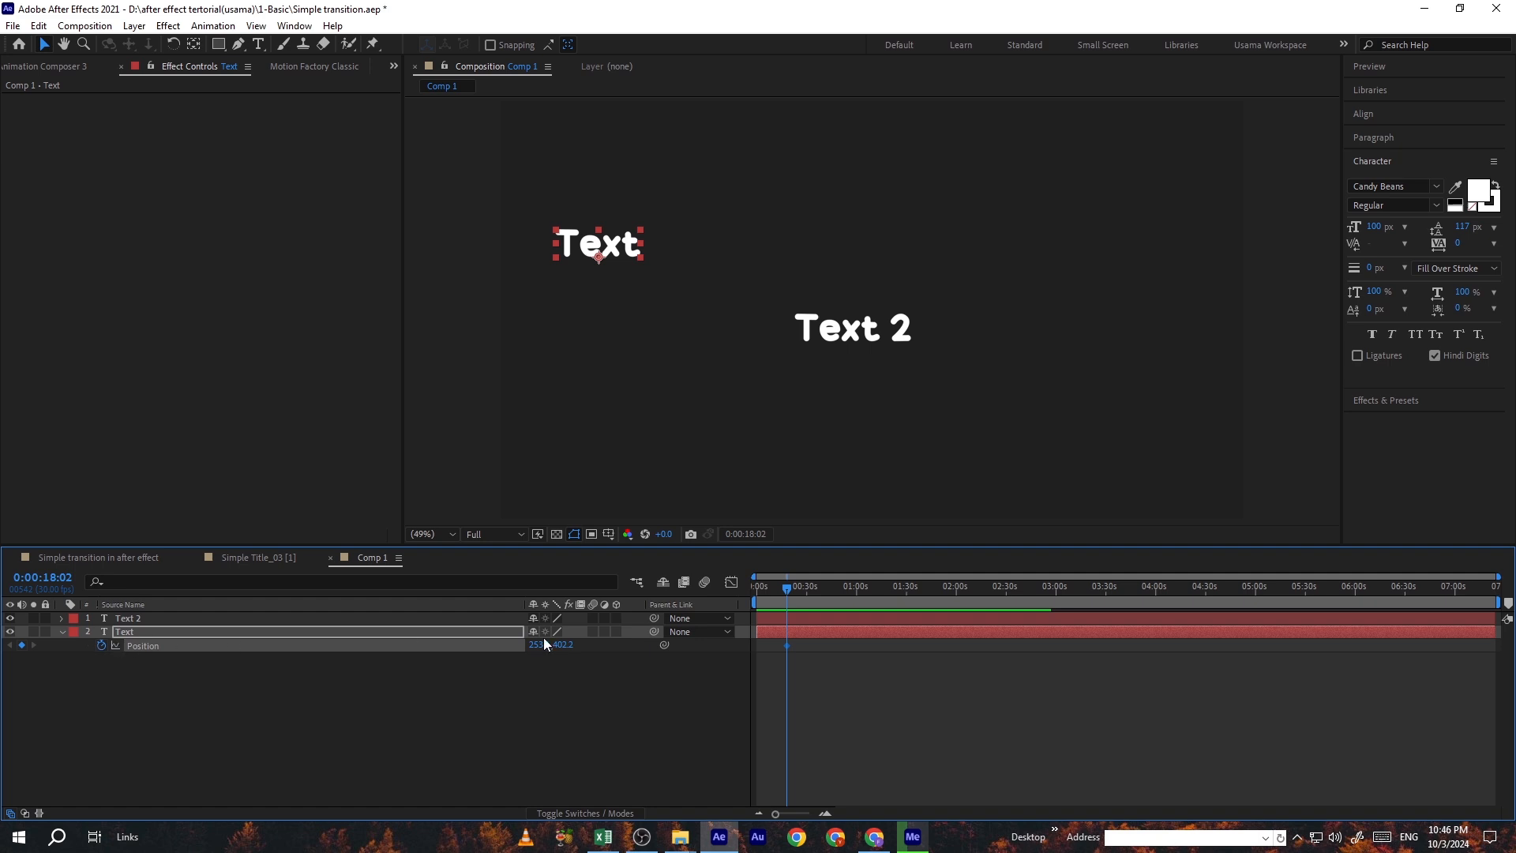
drag(788, 588, 874, 587)
drag(607, 261, 1153, 277)
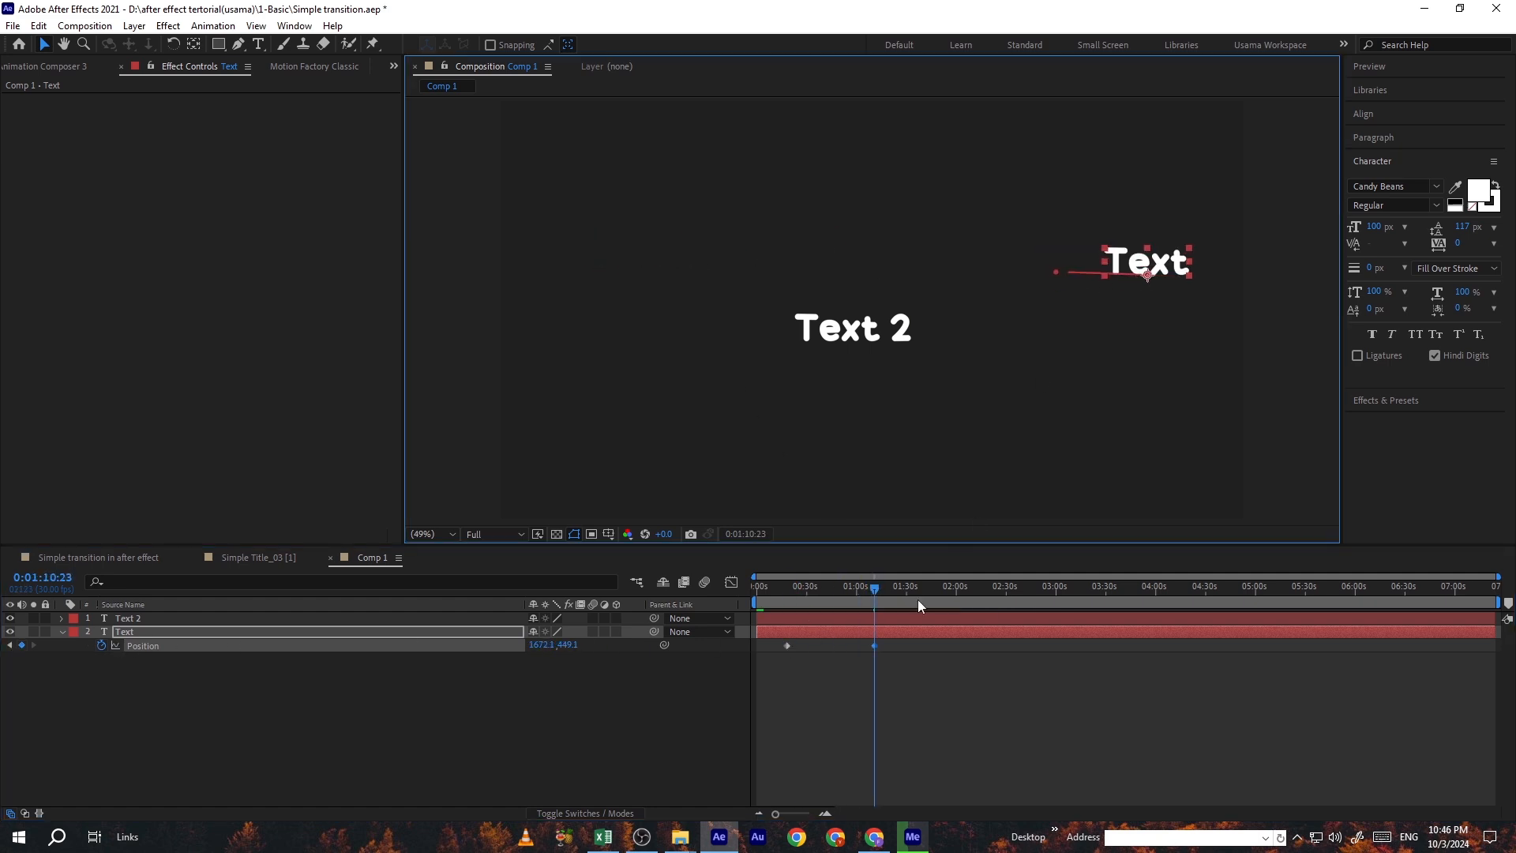
- Bring the Text layer's second position keyframe back to about 29 seconds and trim the composition to end at 0:00:34:06
drag(871, 648, 803, 651)
drag(844, 594, 813, 593)
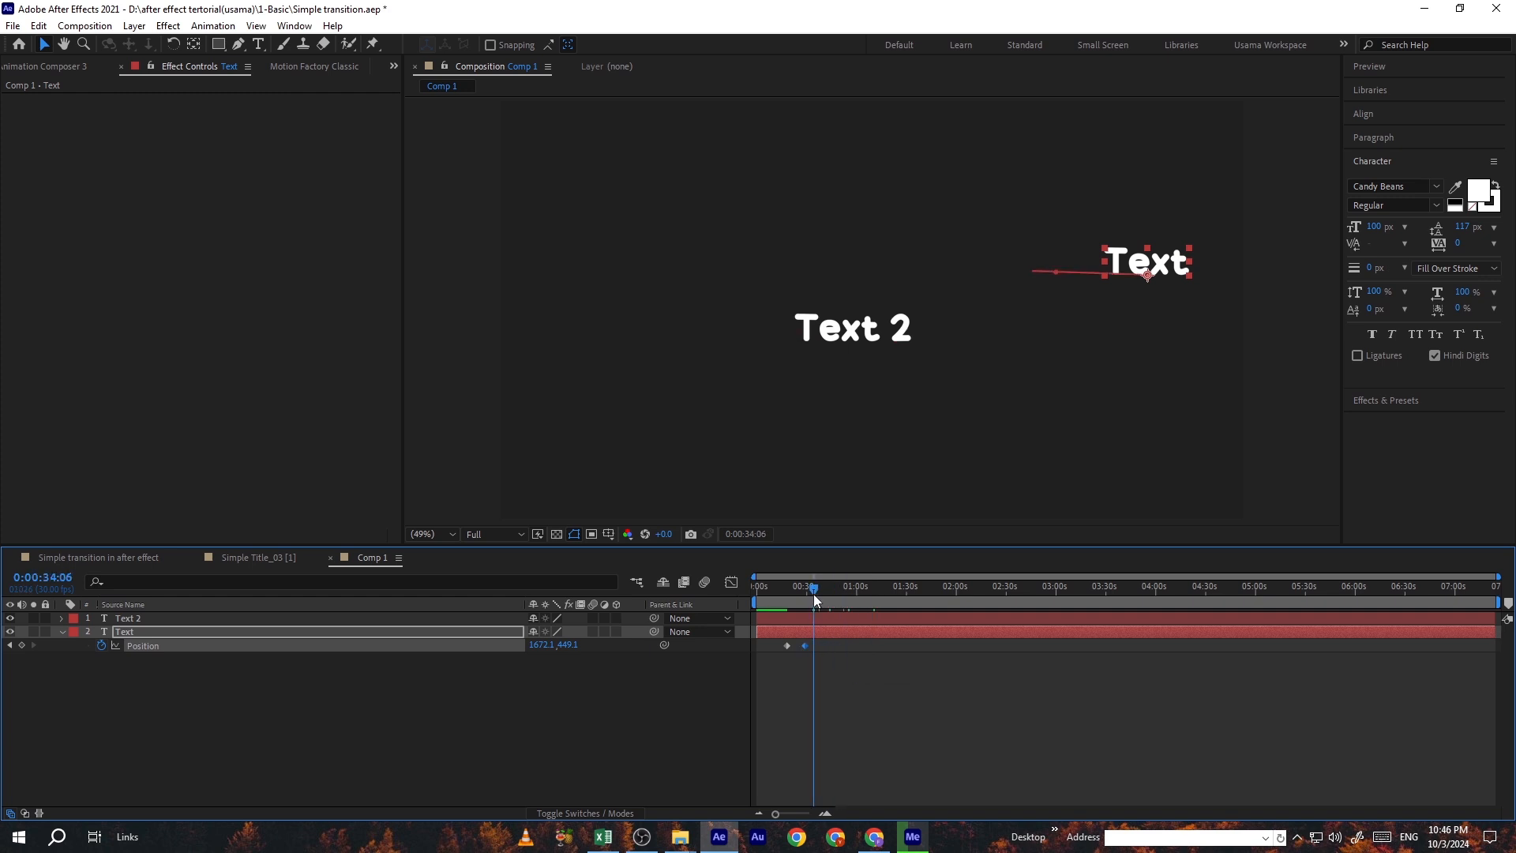
double_click(811, 600)
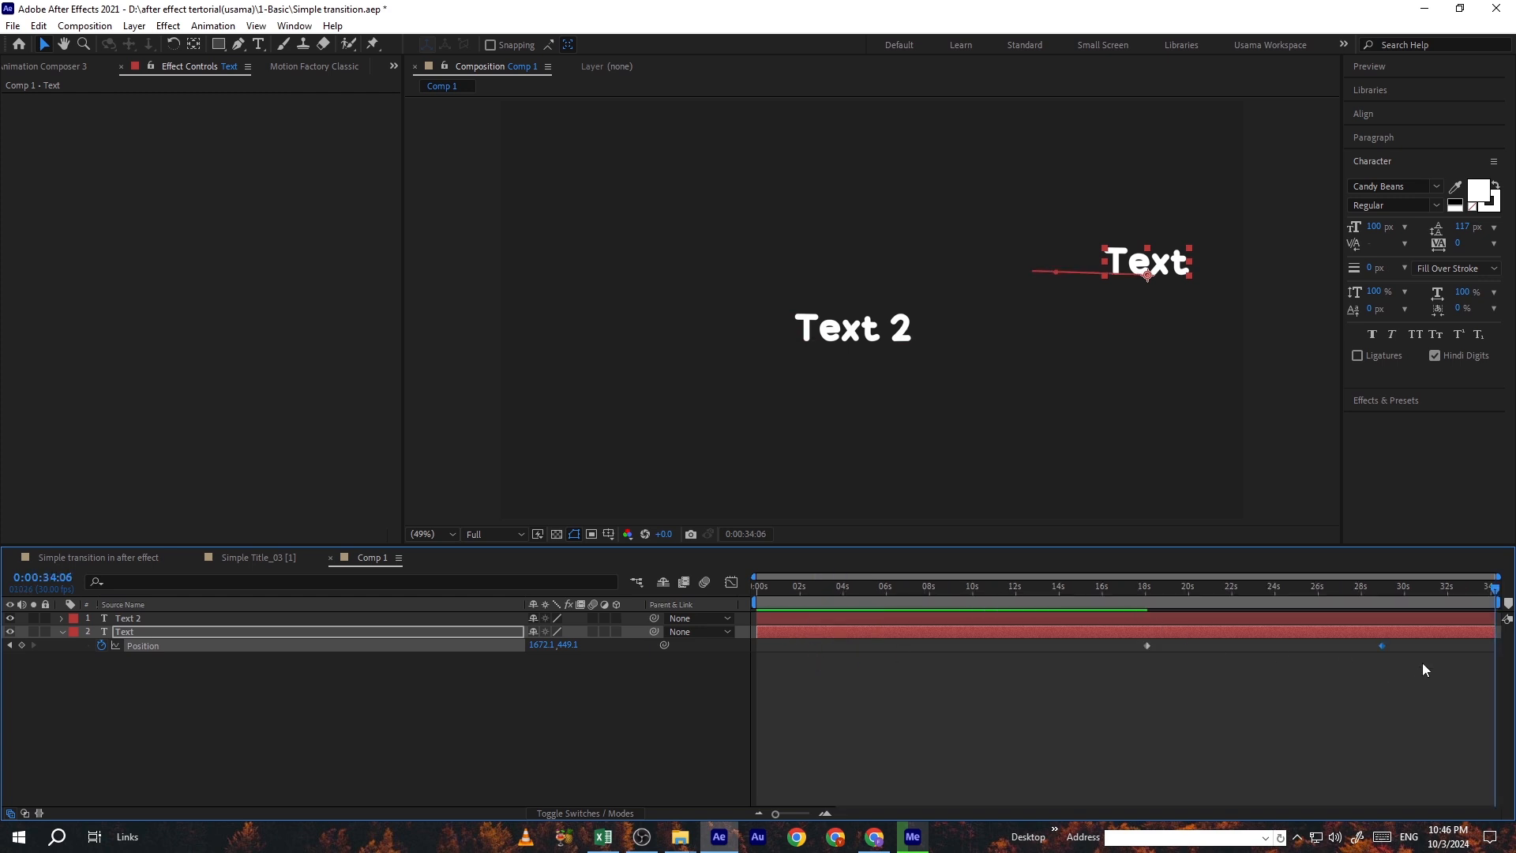
- Shift both position keyframes earlier so the motion starts at about 1 second, and trim the composition to end at 0:00:12:10
drag(1420, 651, 779, 656)
click(1022, 596)
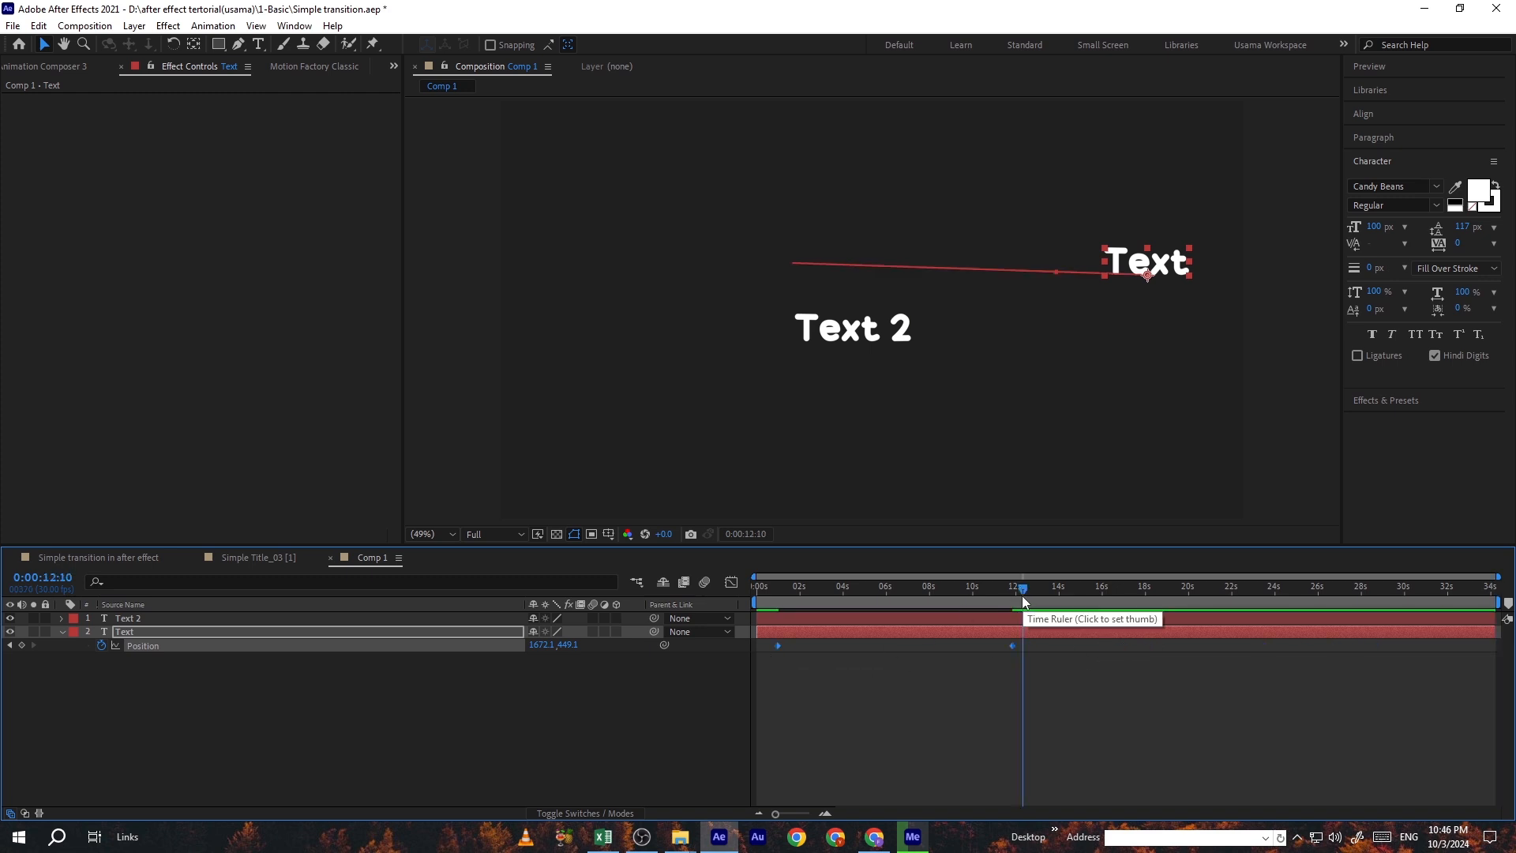
key(n)
key(ctrl+shift+x)
- Speed up the Text layer's movement by bringing its second position keyframe to just past 2 seconds
click(959, 587)
click(848, 661)
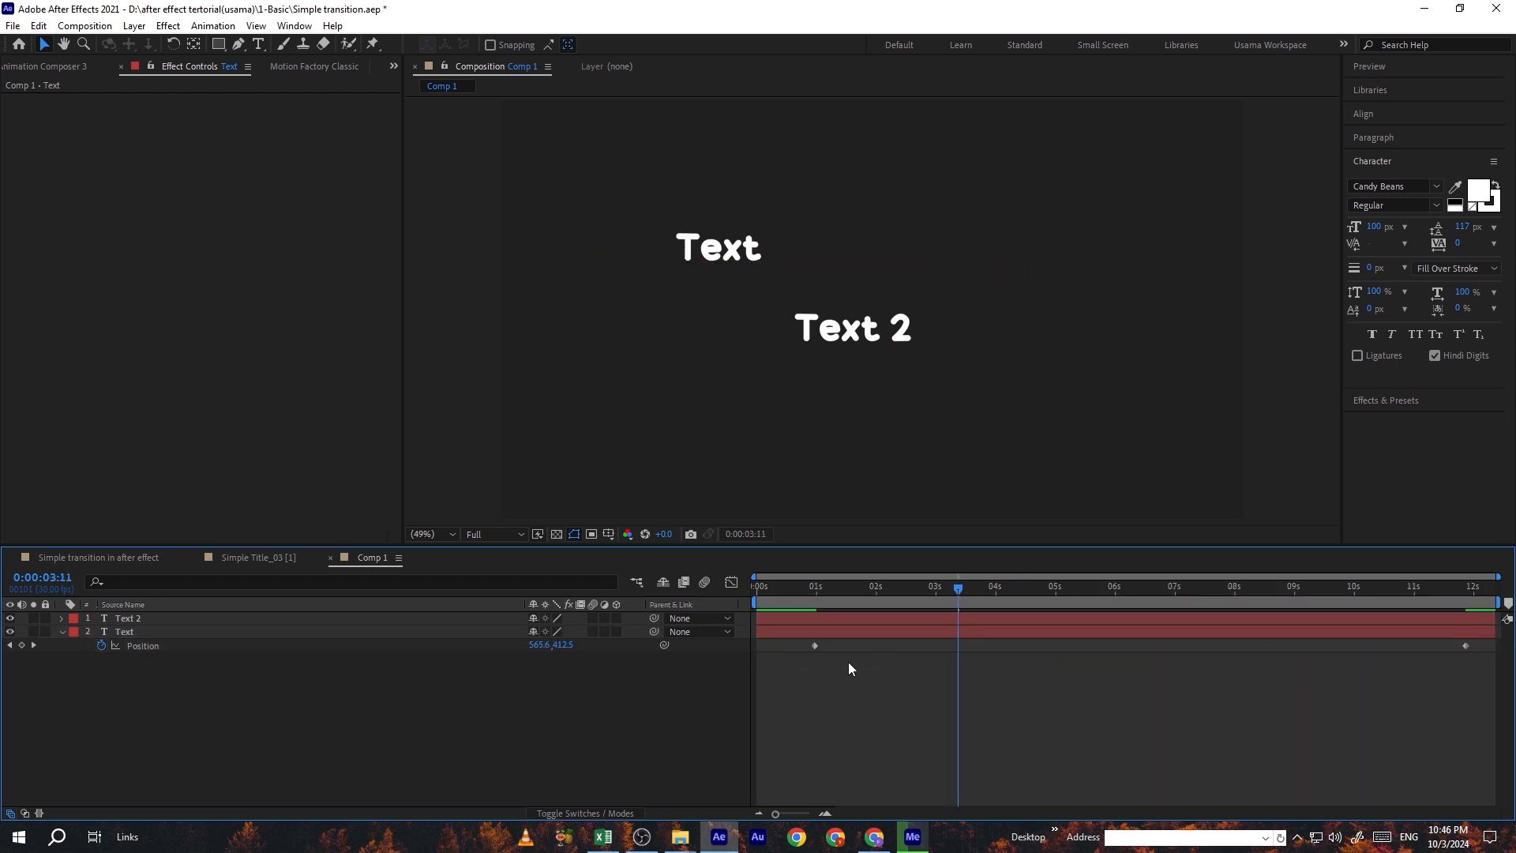
drag(1465, 645, 896, 655)
- Play back the Text layer's movement several times, starting just before its first position keyframe
click(866, 607)
drag(850, 610, 812, 622)
key(space)
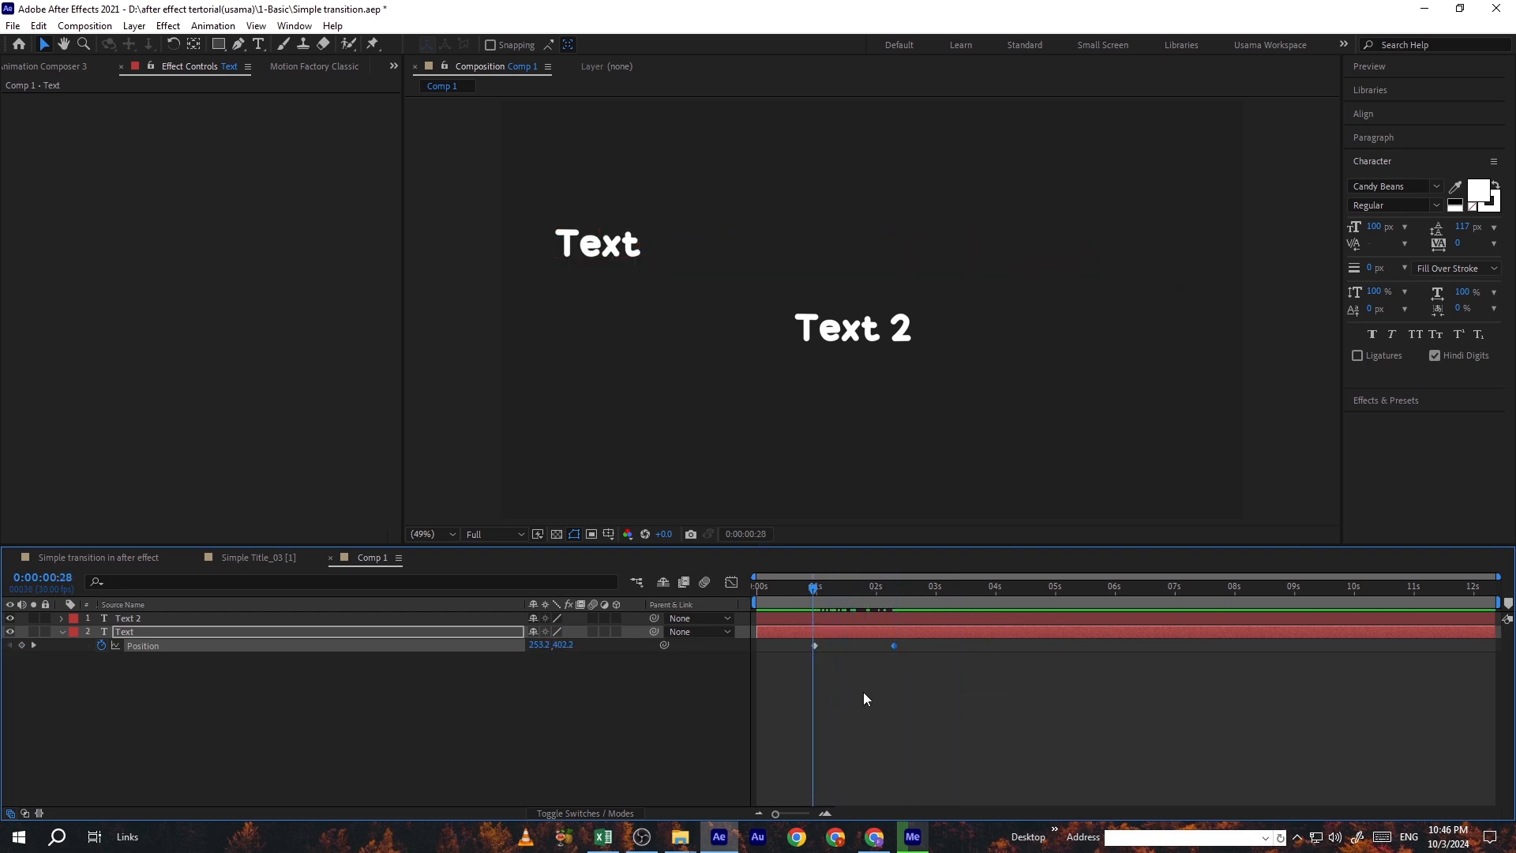
key(space)
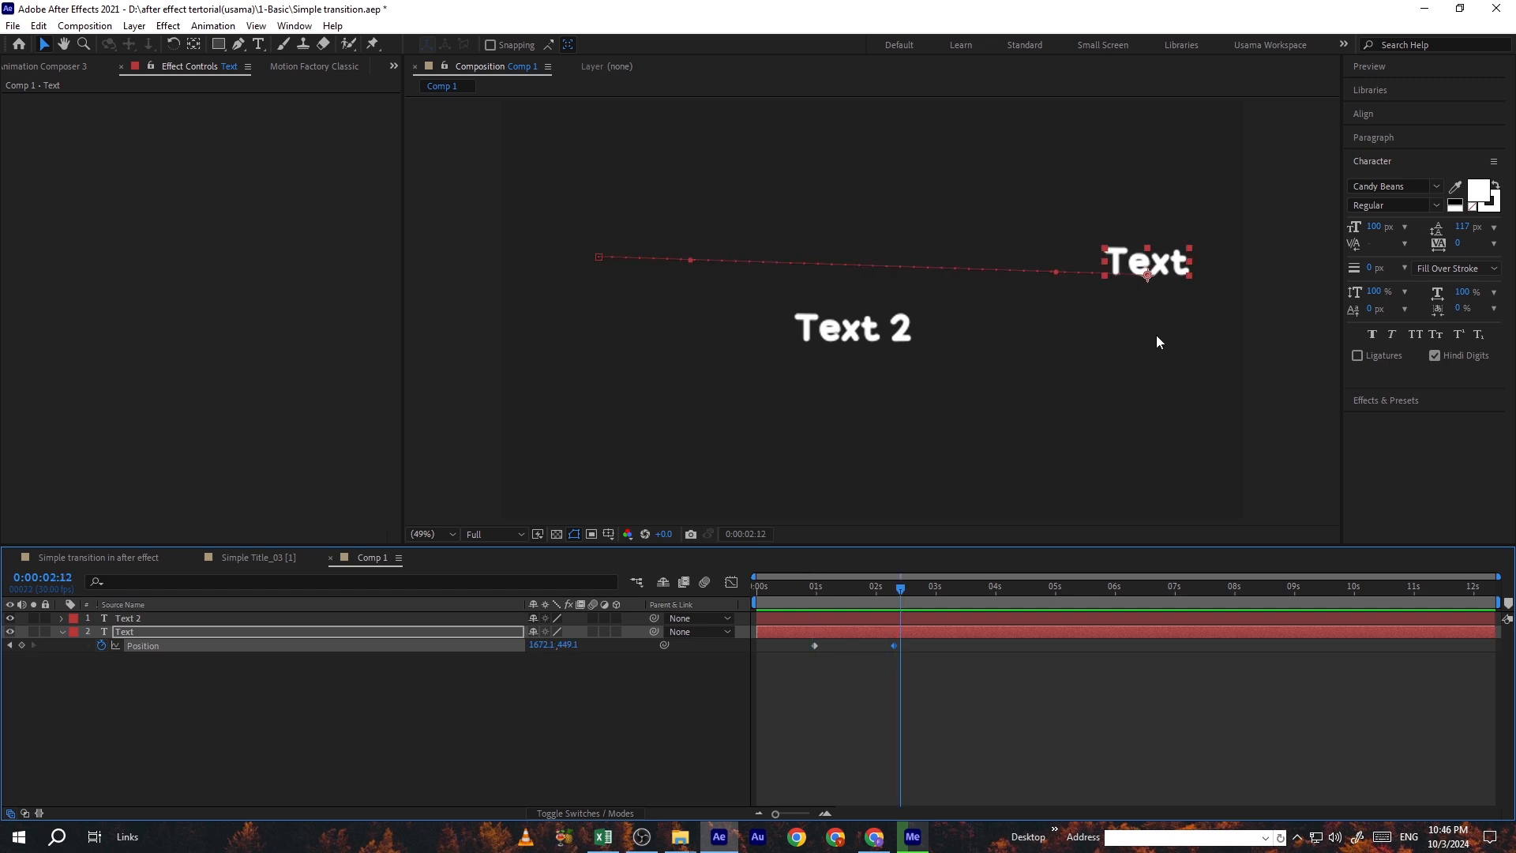
drag(870, 593, 799, 597)
key(space)
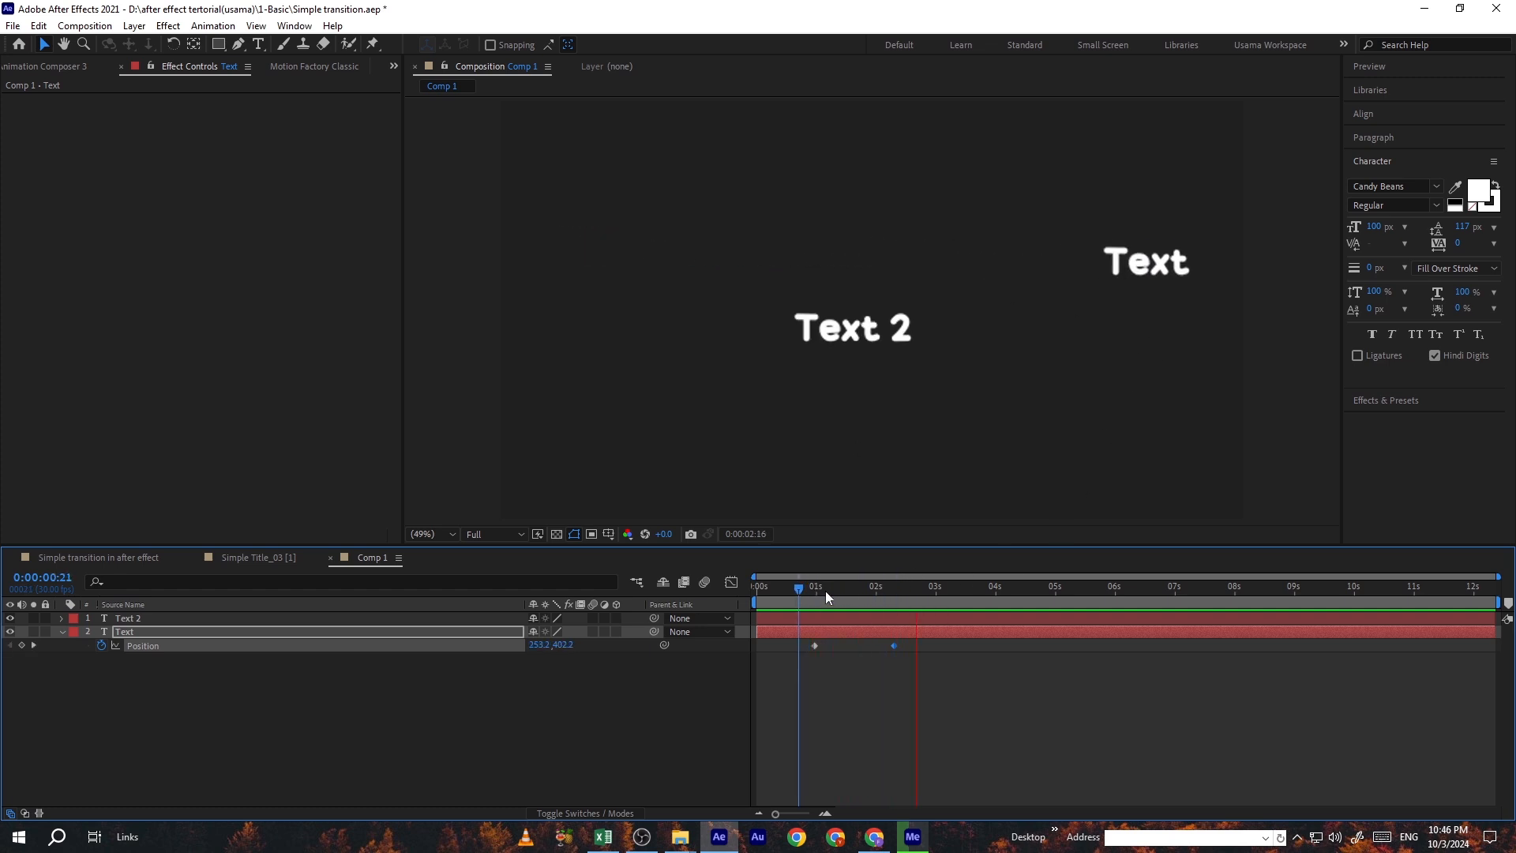
key(space)
drag(900, 589, 804, 607)
key(space)
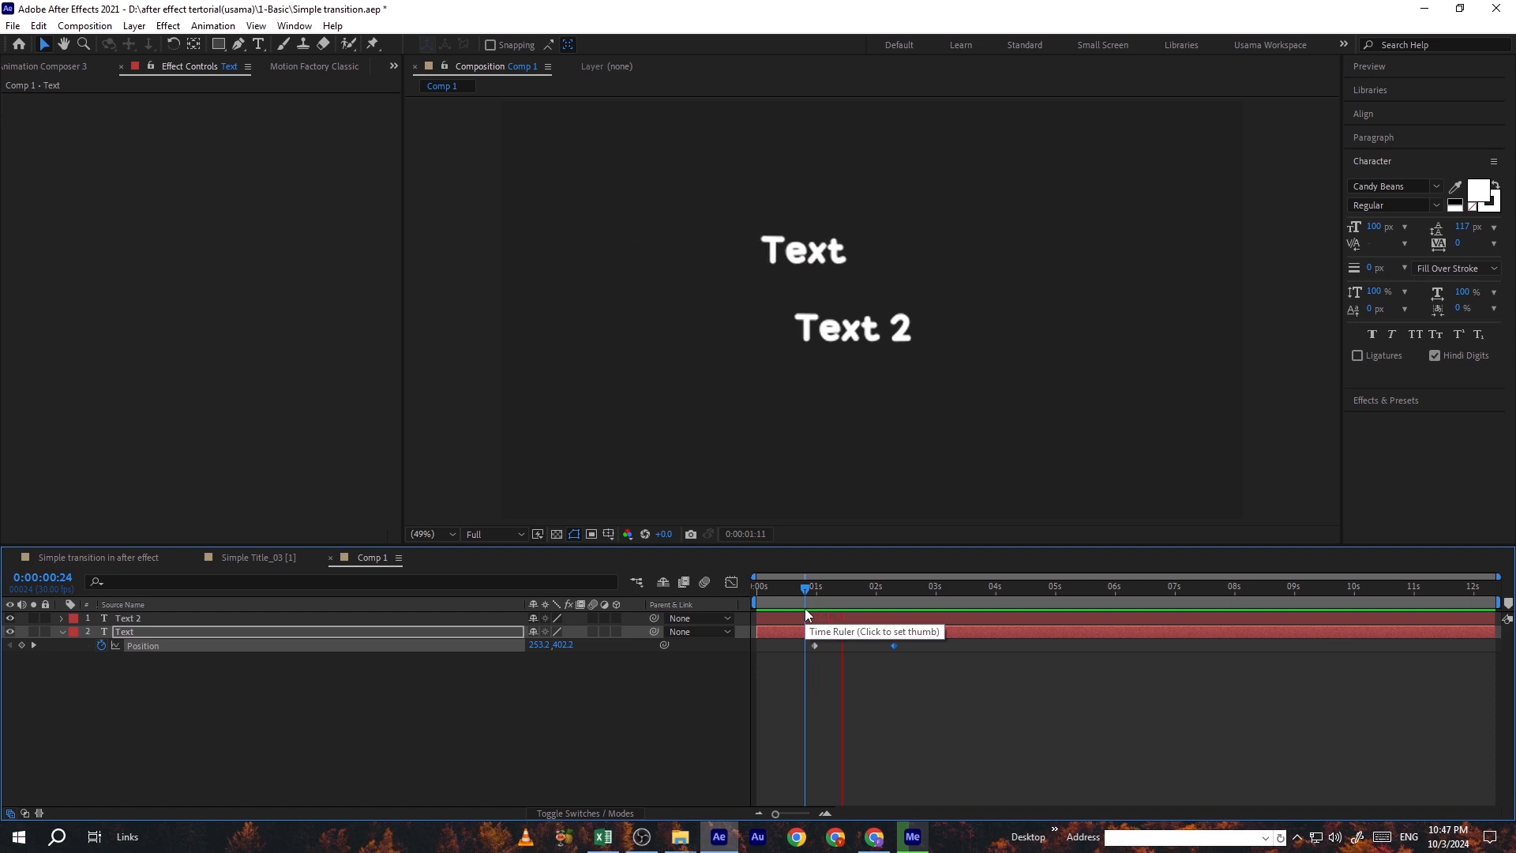
key(space)
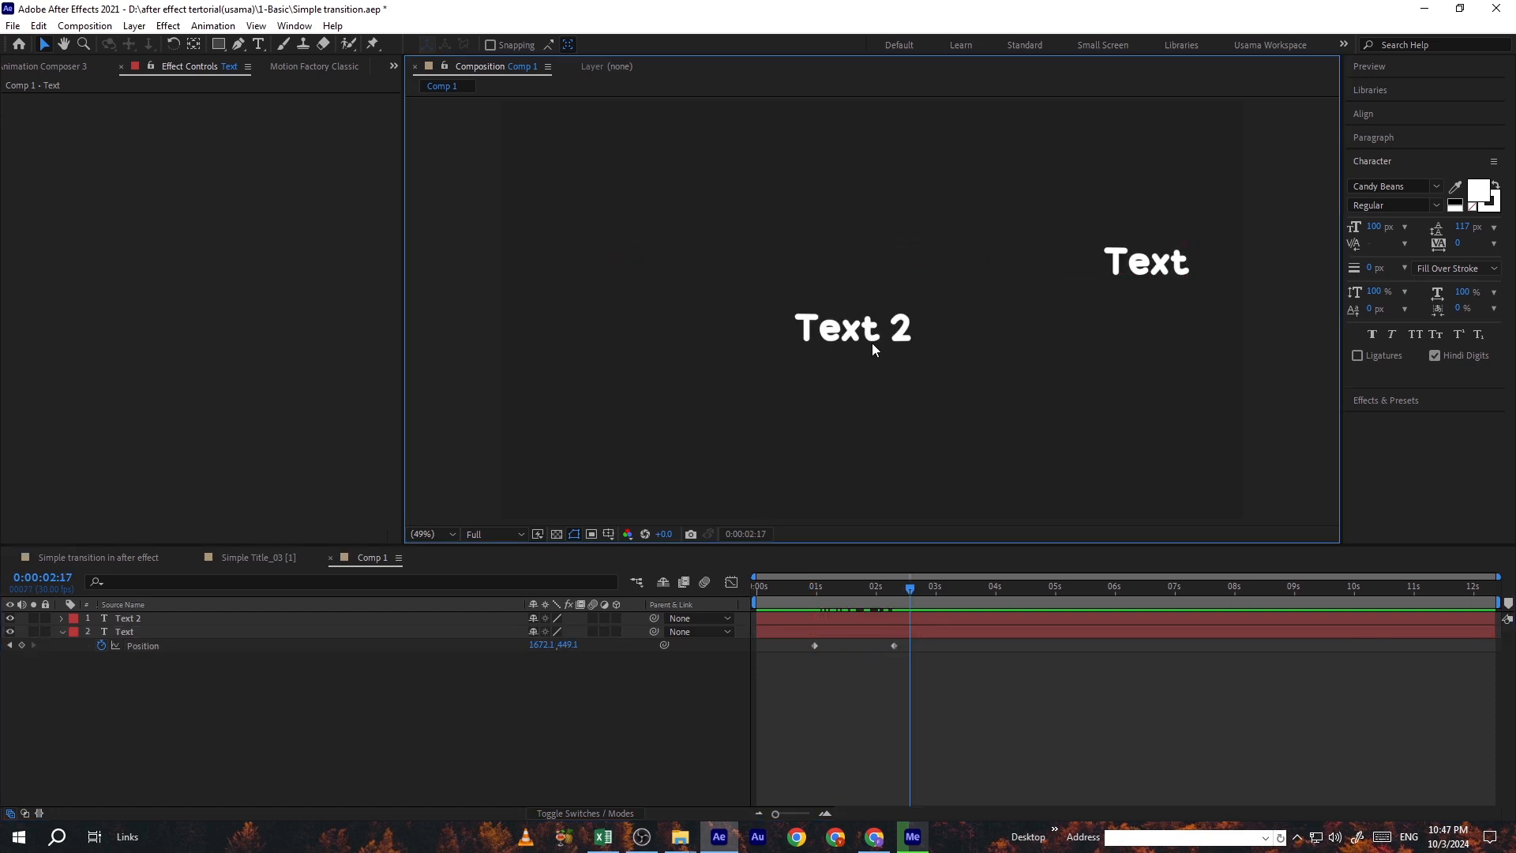
- At 0:00:00:29, place Text 2 directly below Text and parent the Text 2 layer to the Text layer
click(871, 341)
drag(907, 594, 812, 608)
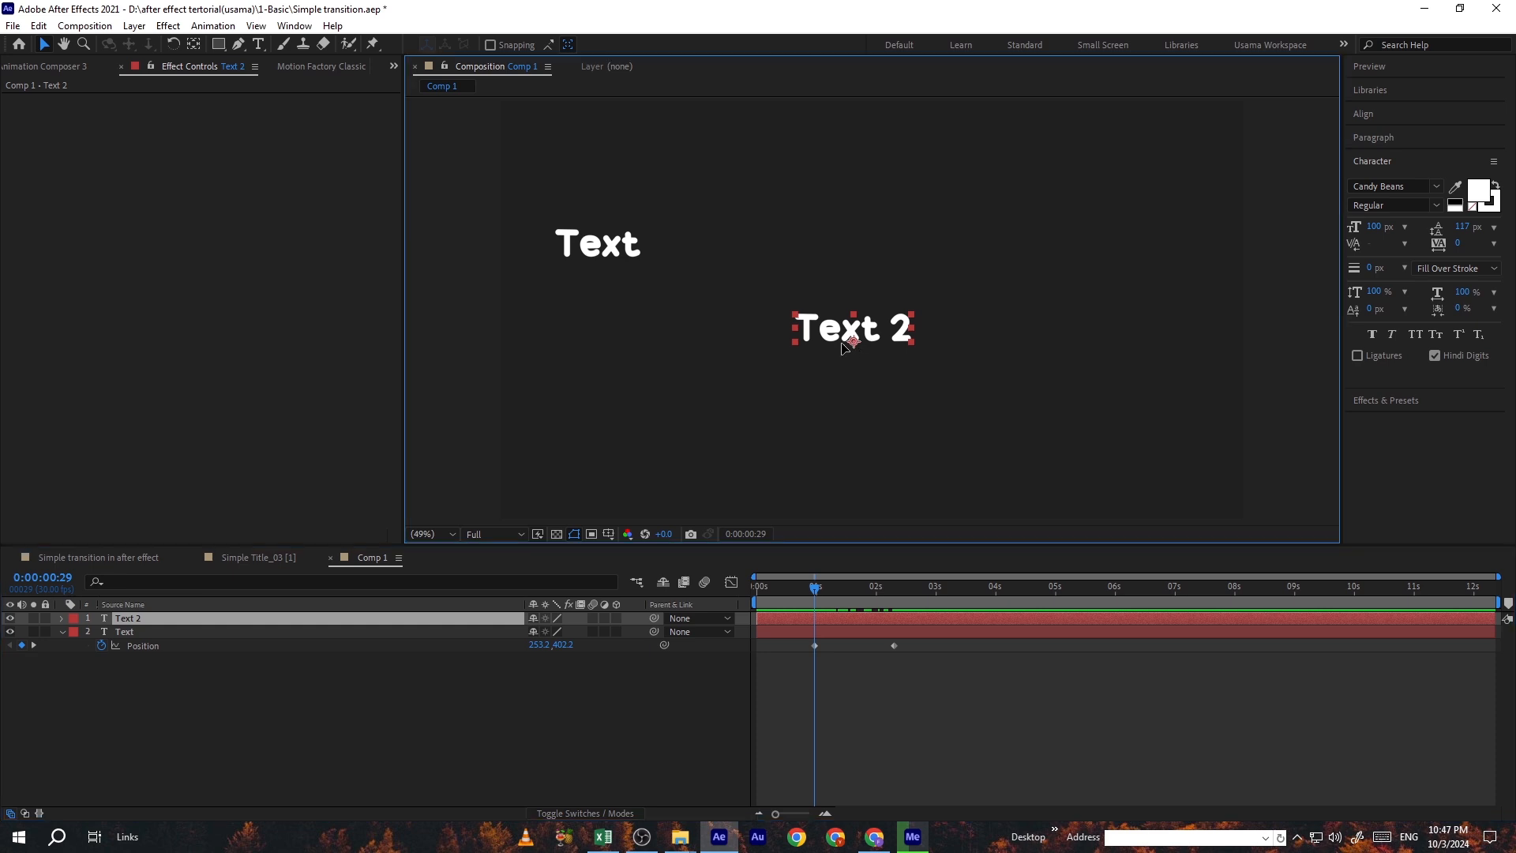
drag(872, 341, 594, 345)
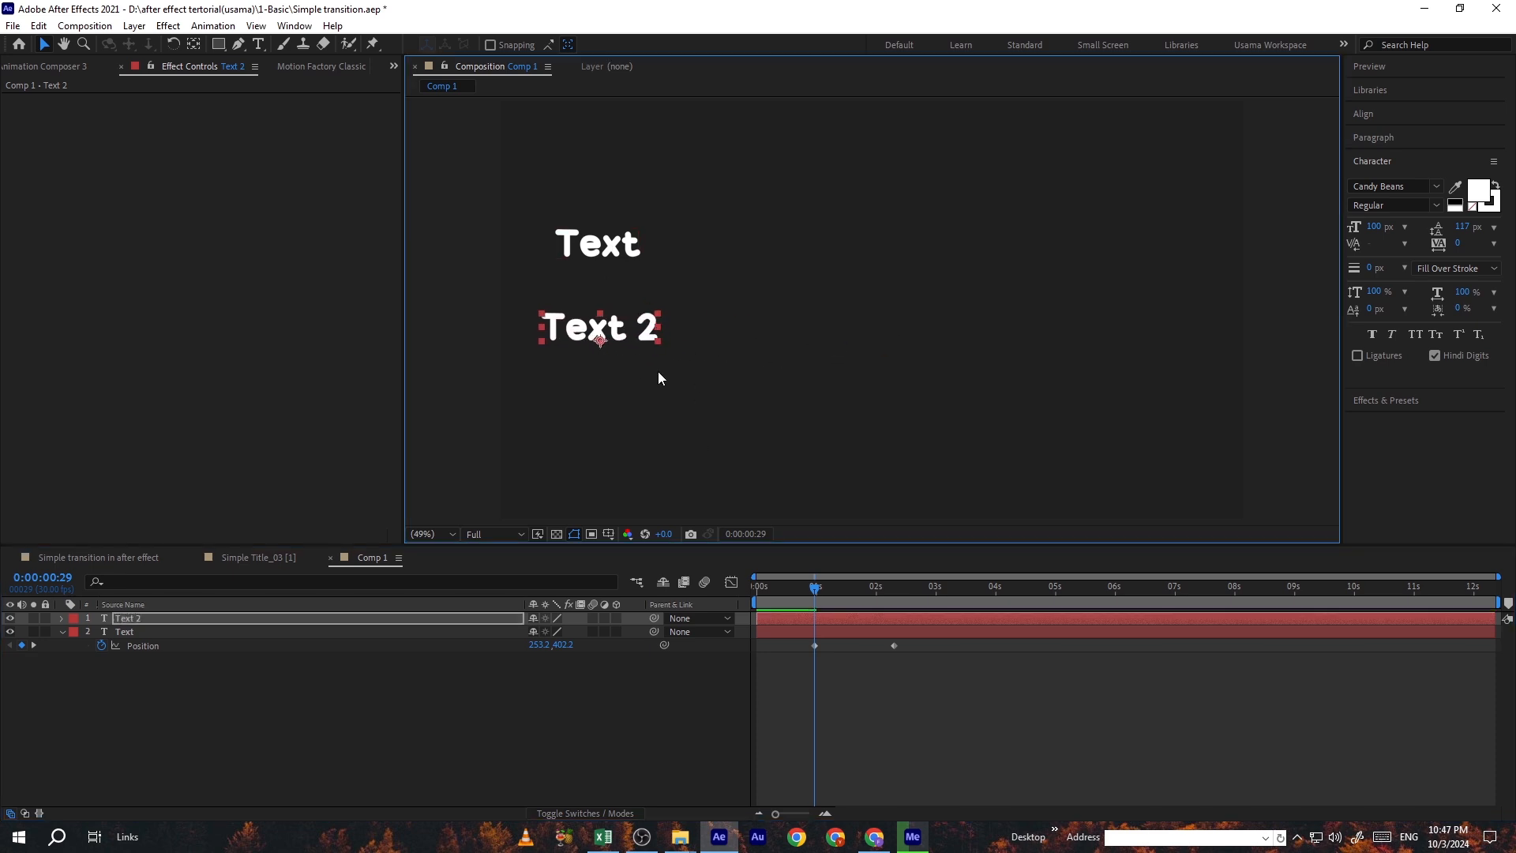
mouse_move(816, 591)
mouse_down()
mouse_move(880, 586)
mouse_move(815, 610)
mouse_up()
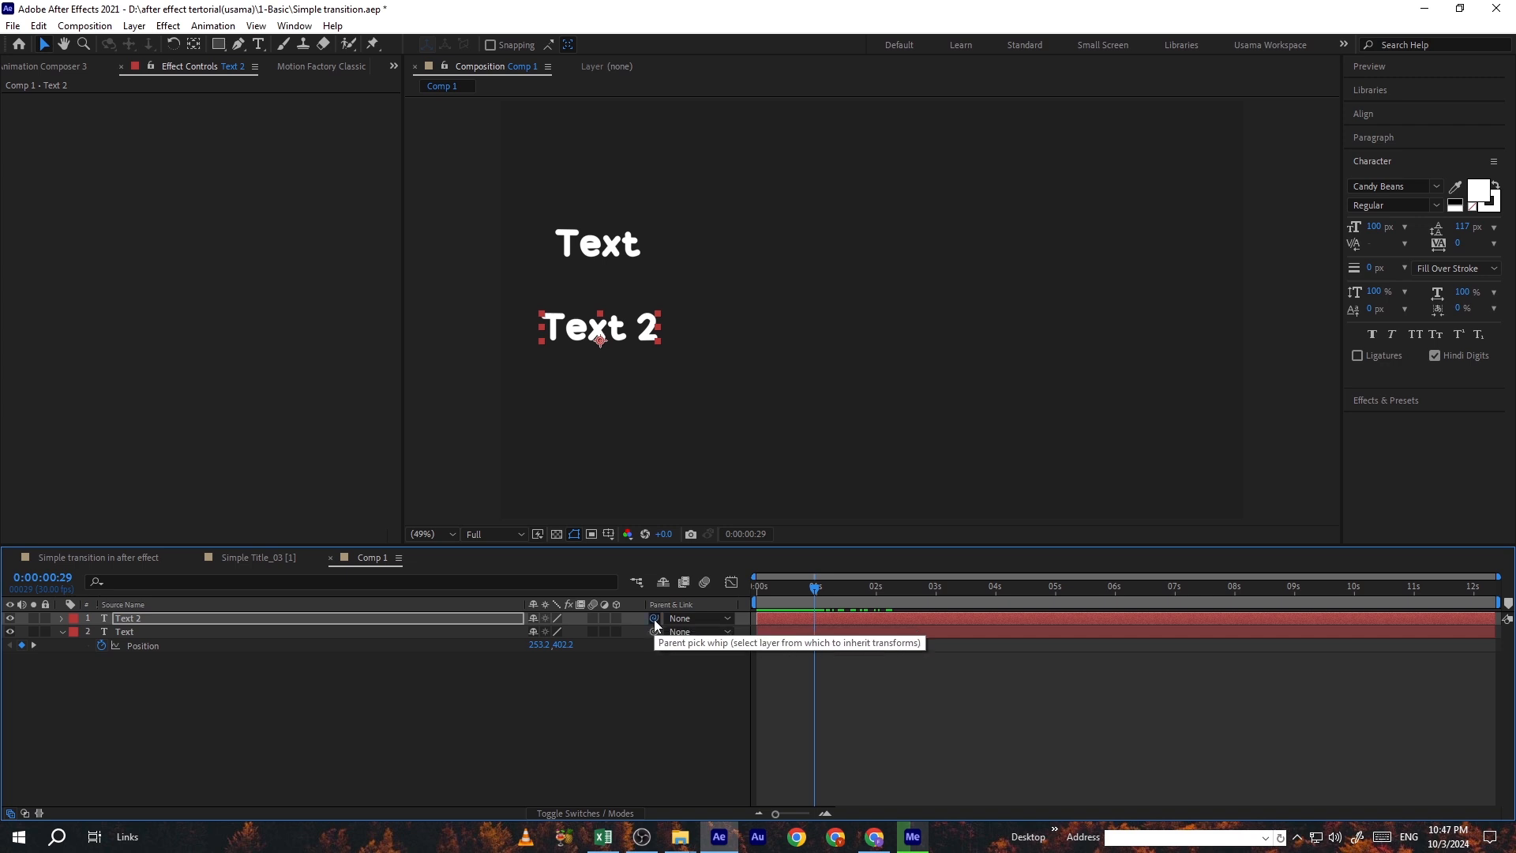
drag(653, 619, 319, 637)
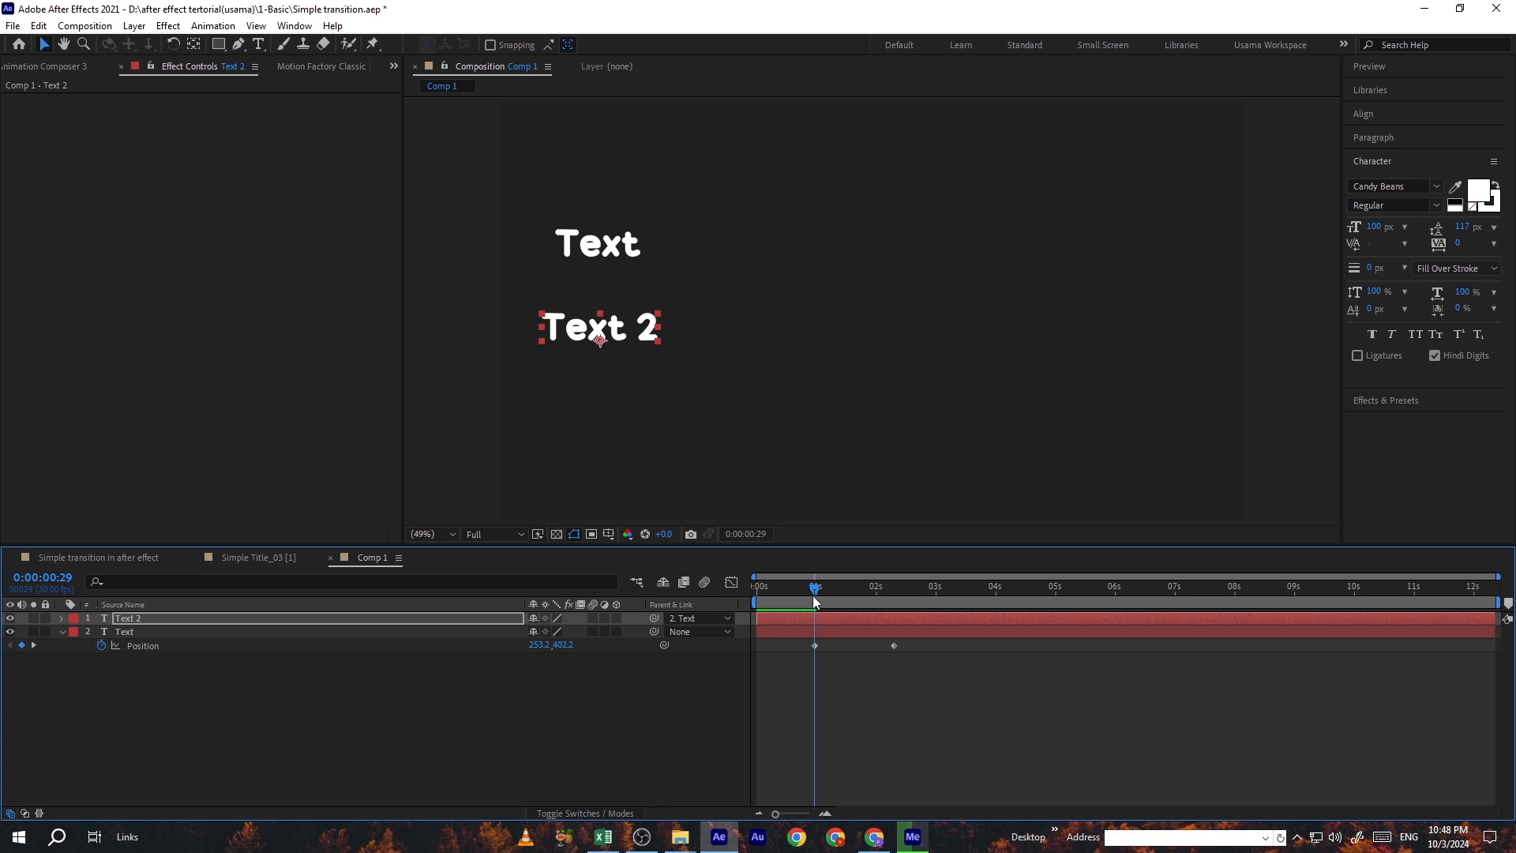
- Play and scrub the animation between the two keyframes to check how Text 2 follows its parent
key(space)
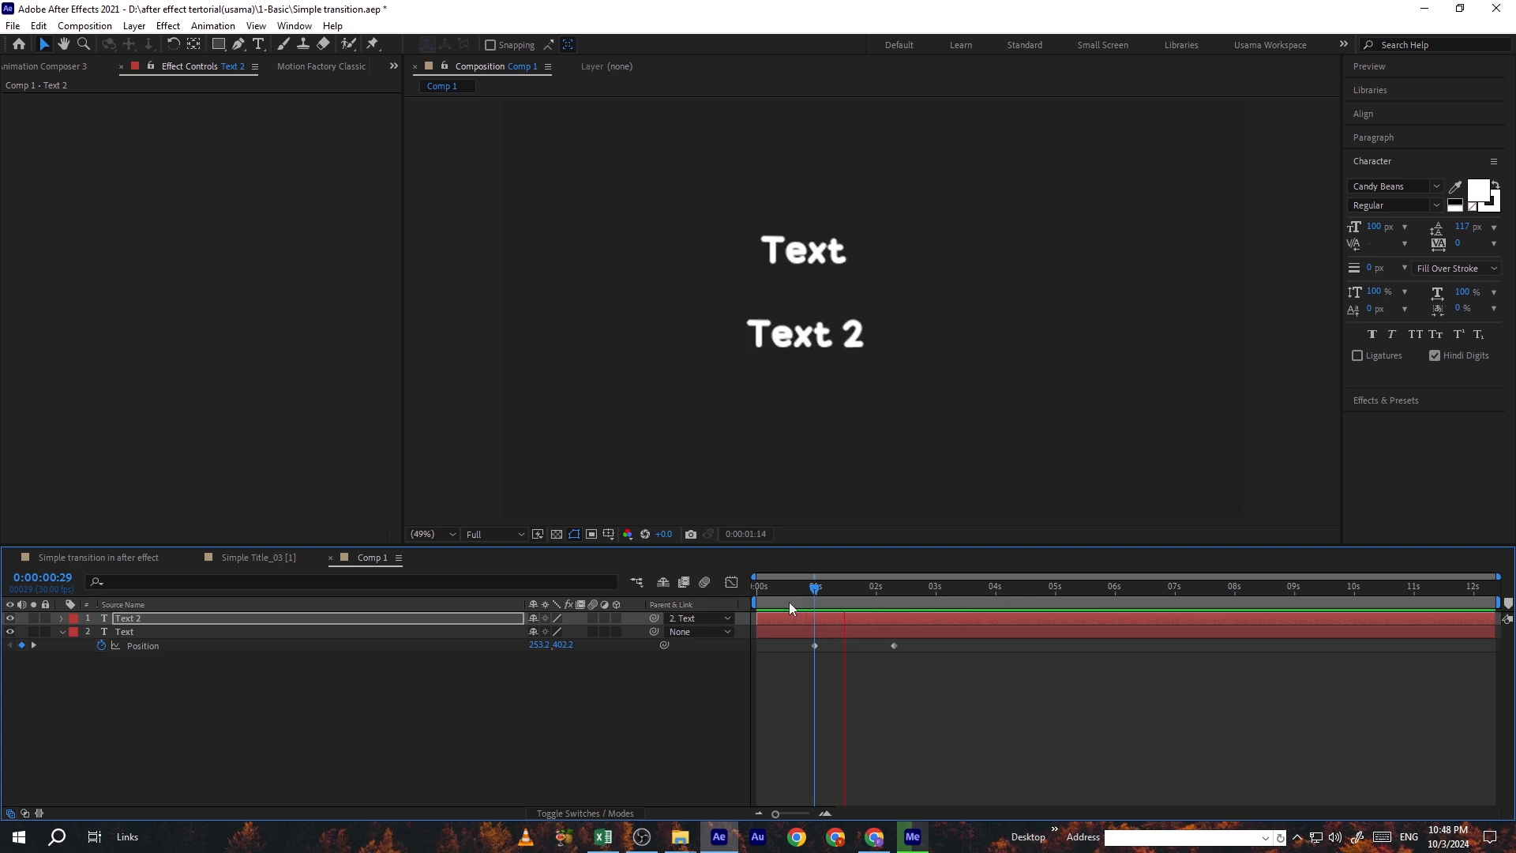
key(space)
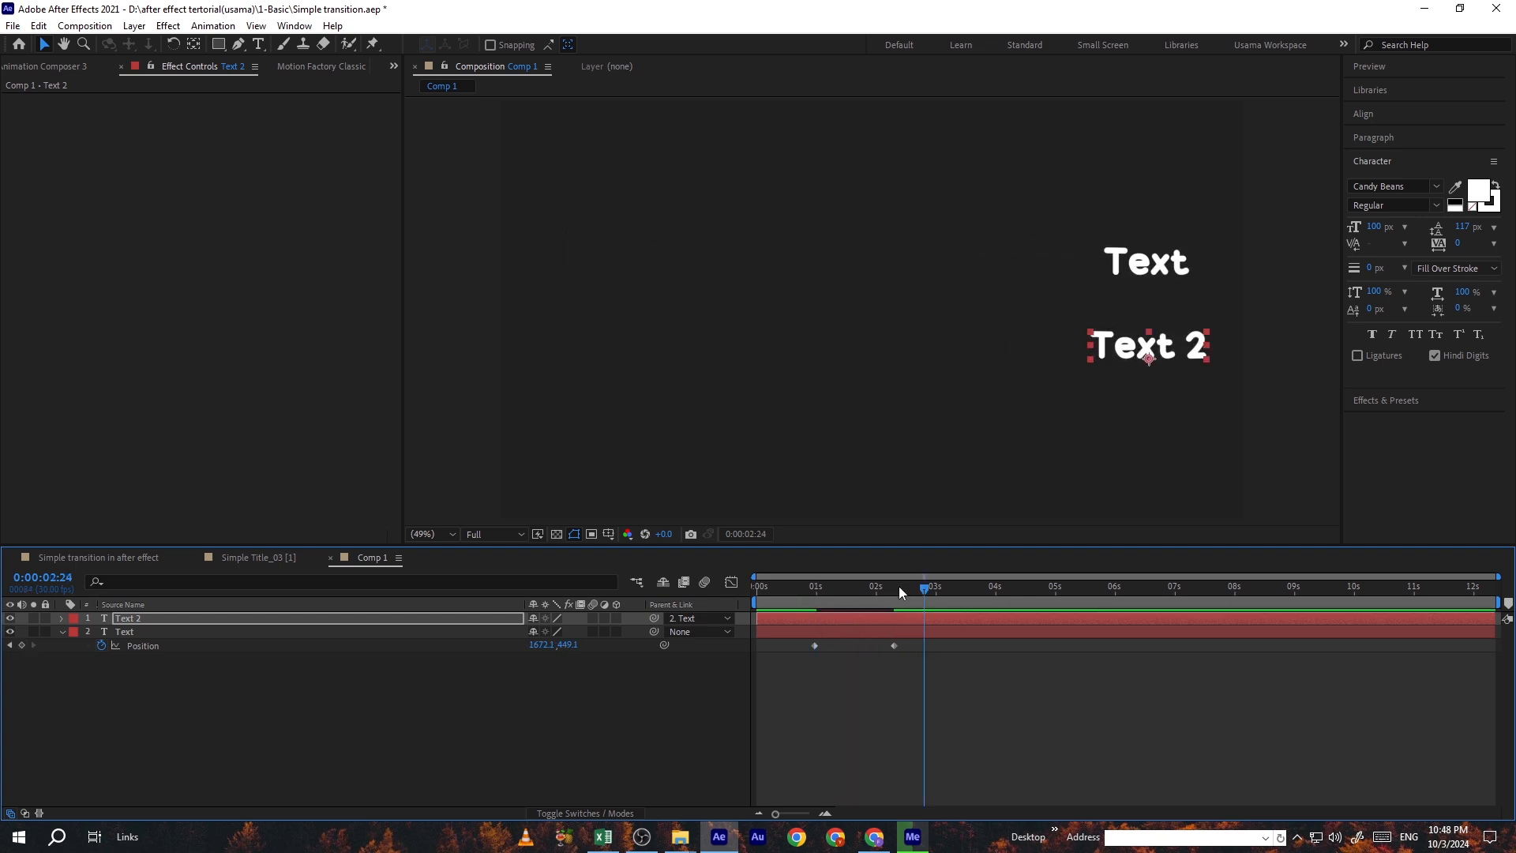
drag(898, 586, 834, 595)
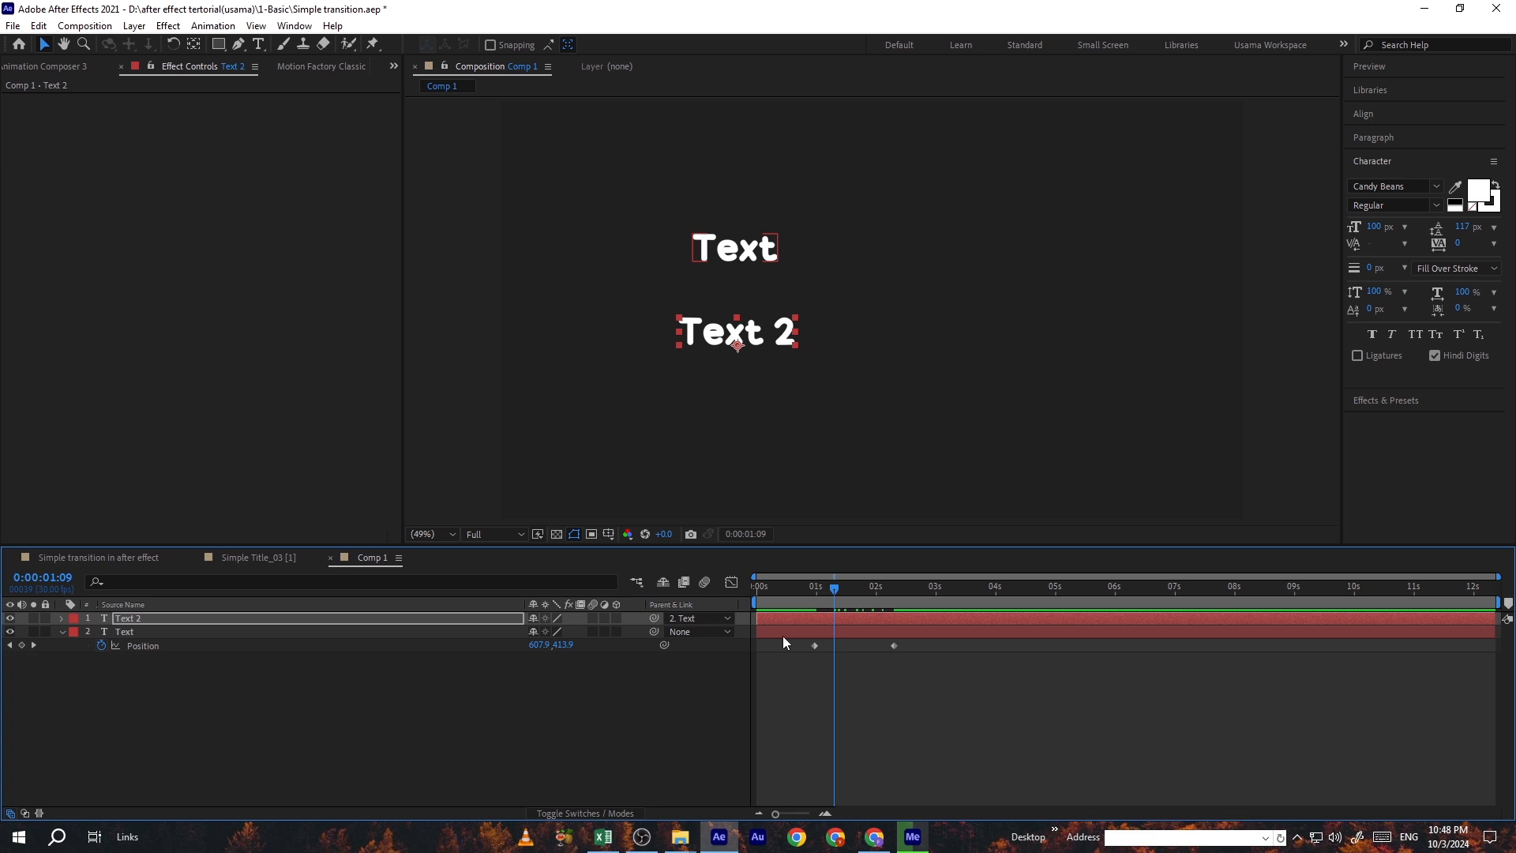
drag(820, 590, 859, 588)
click(808, 601)
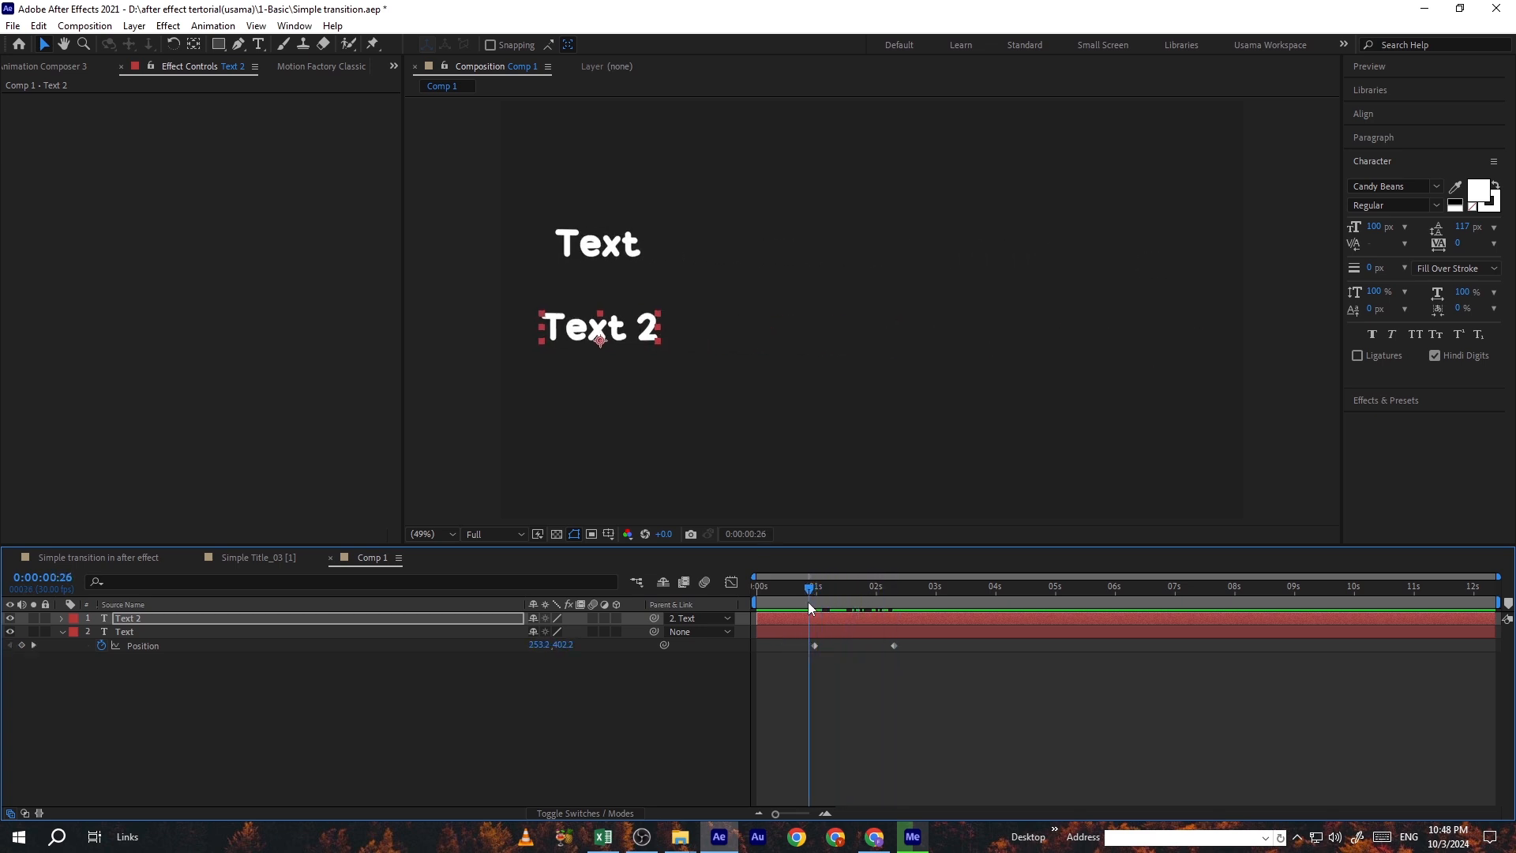
- Delete both position keyframes from the Text layer
click(375, 672)
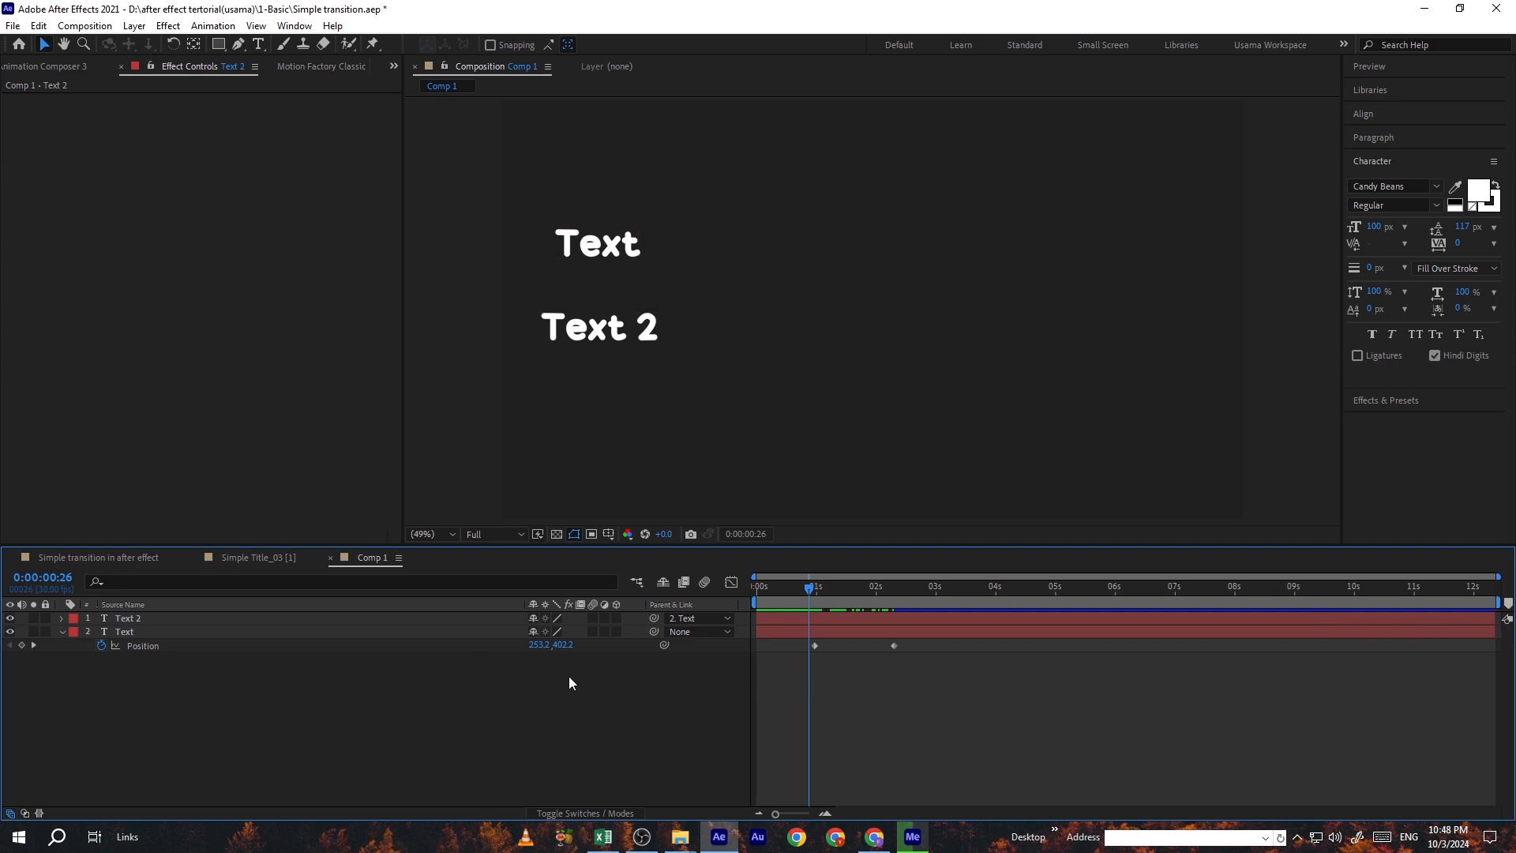
drag(570, 676, 244, 594)
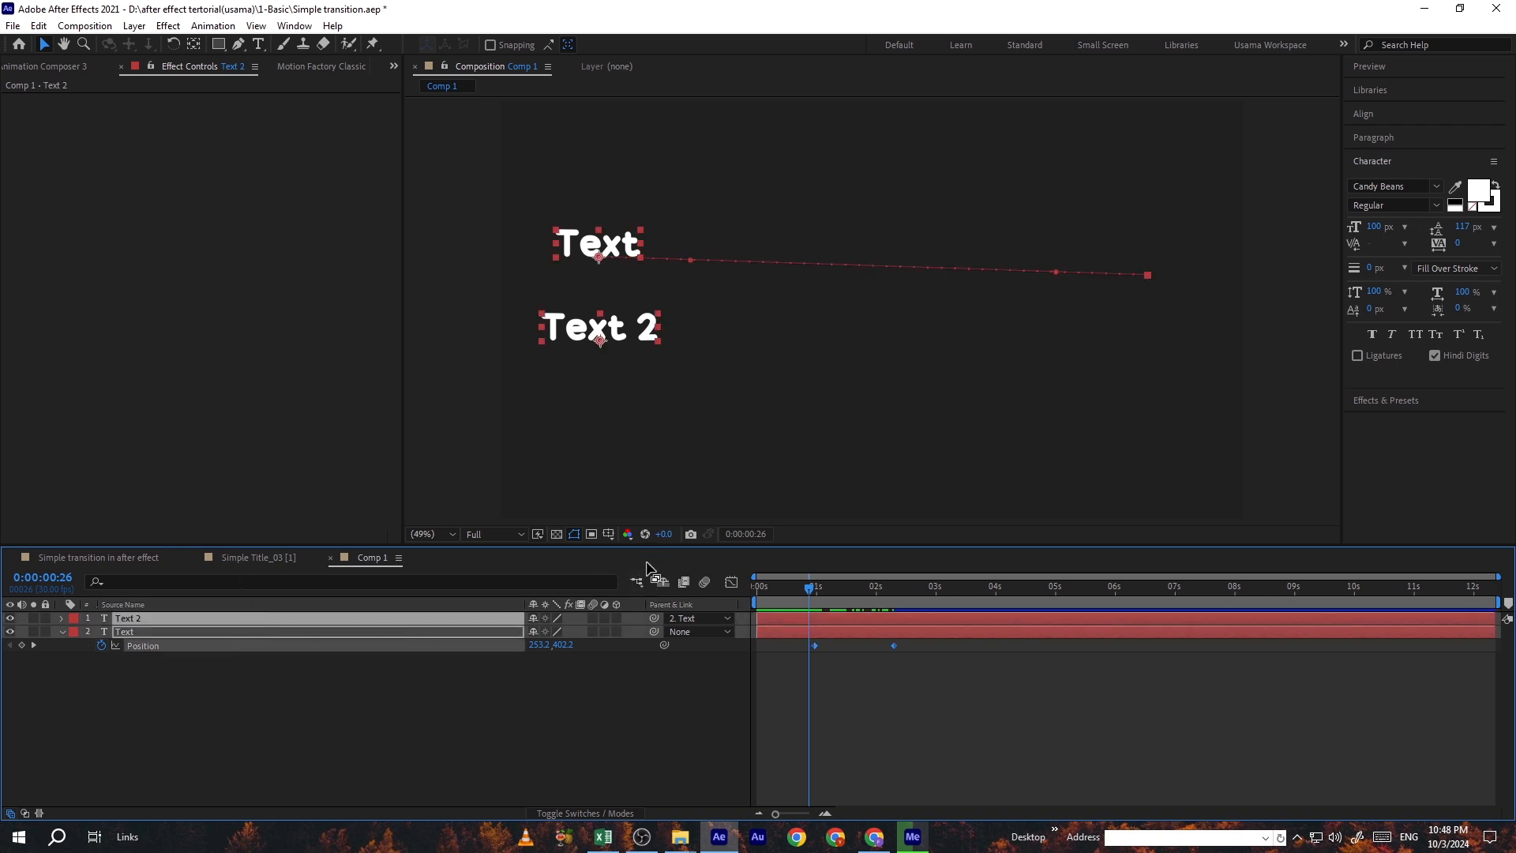
key(Delete)
click(682, 429)
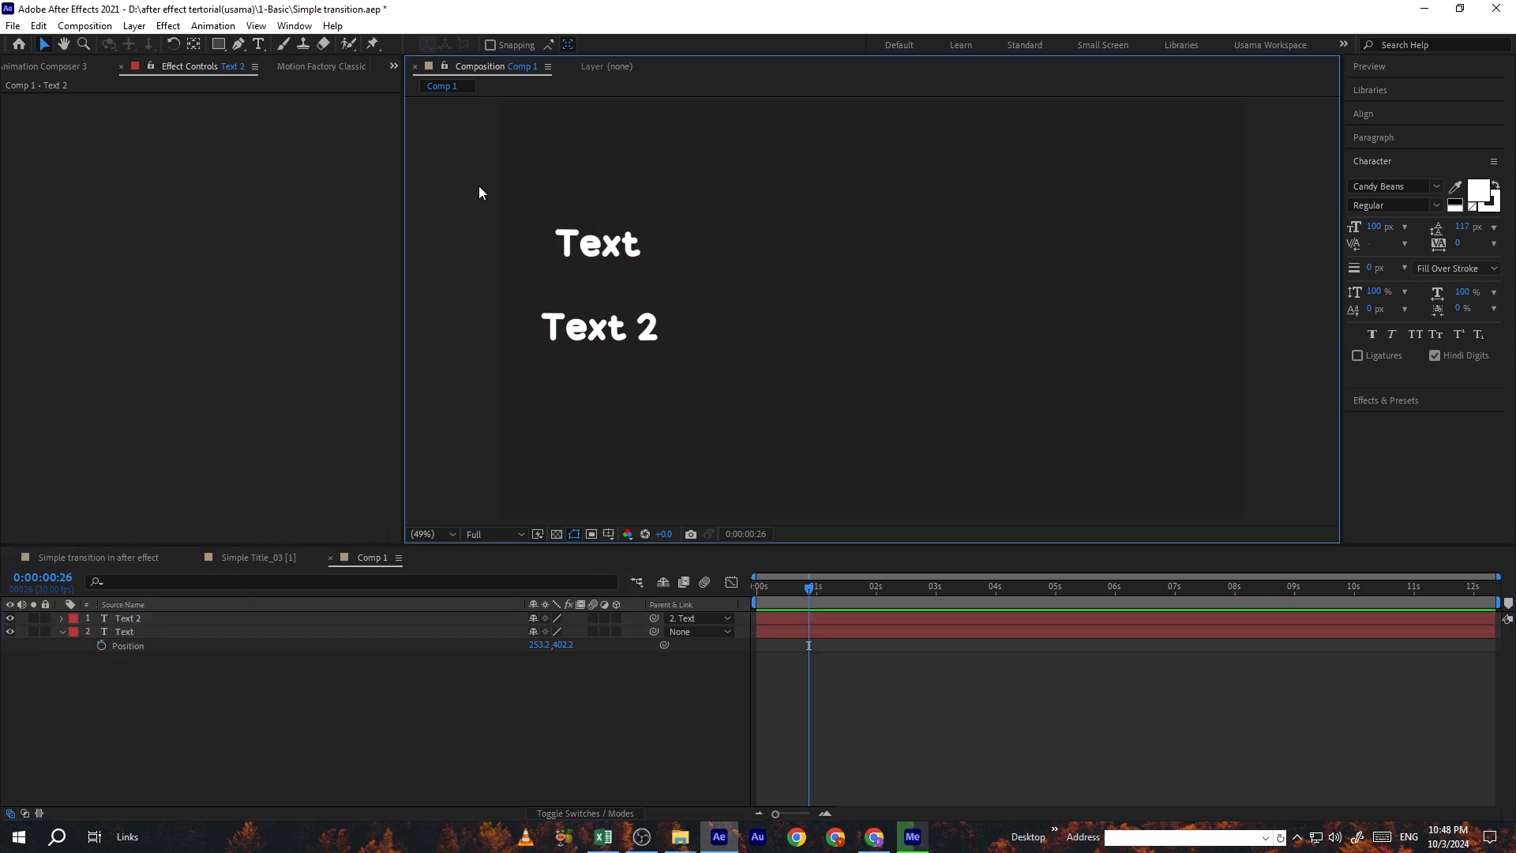
- Delete the Text 2 layer and move the remaining Text right of the frame's centre, to about X 1306, Y 483
drag(478, 186, 651, 367)
click(562, 339)
key(Delete)
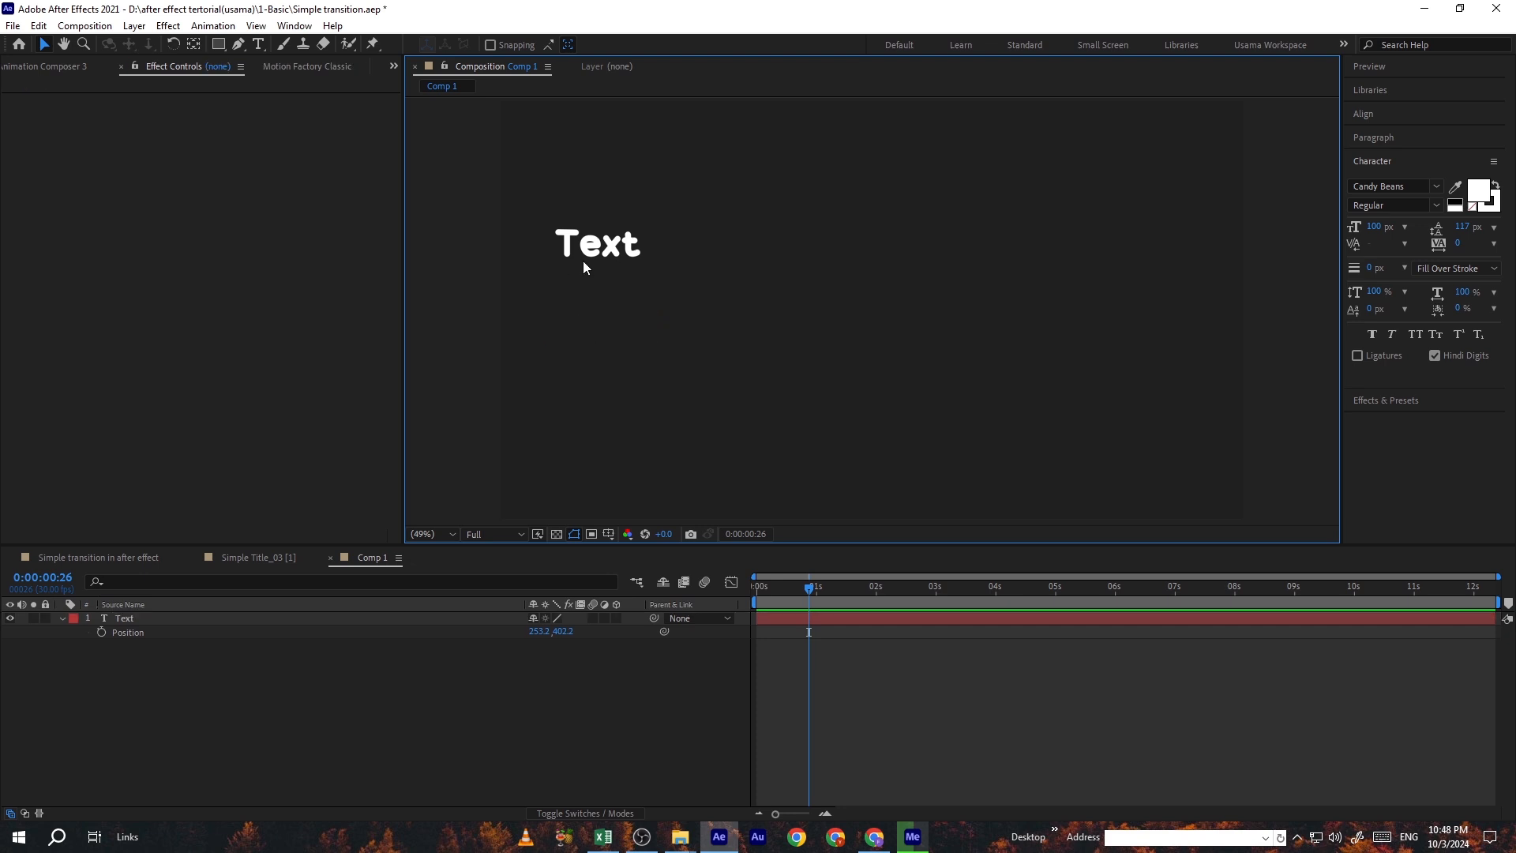
drag(582, 260, 990, 292)
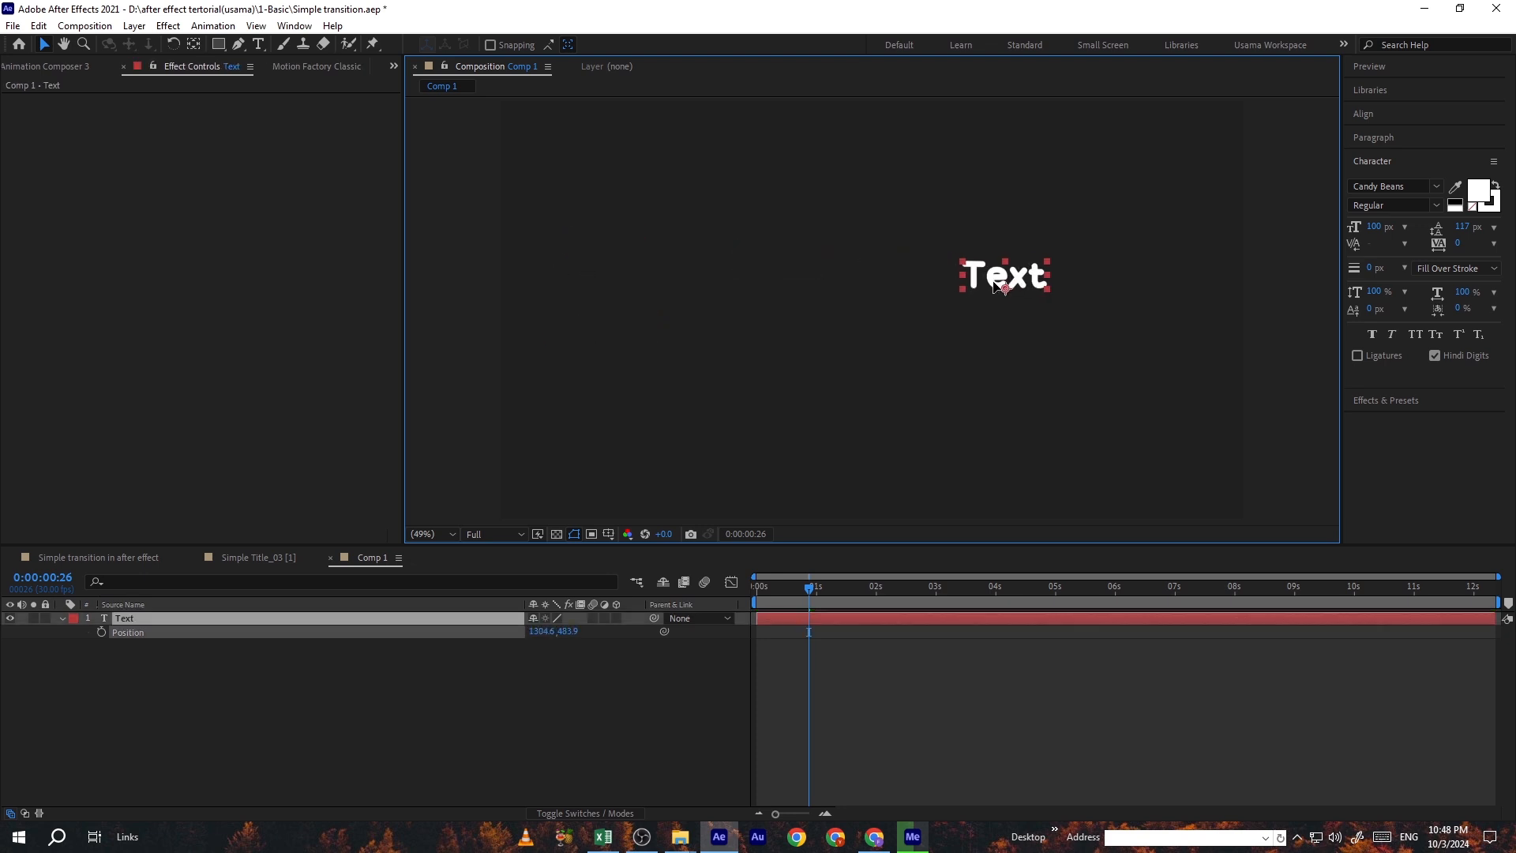
- Draw a wide olive-green rectangle as a new shape layer covering the Text
click(218, 44)
drag(868, 214, 1035, 283)
key(v)
click(916, 300)
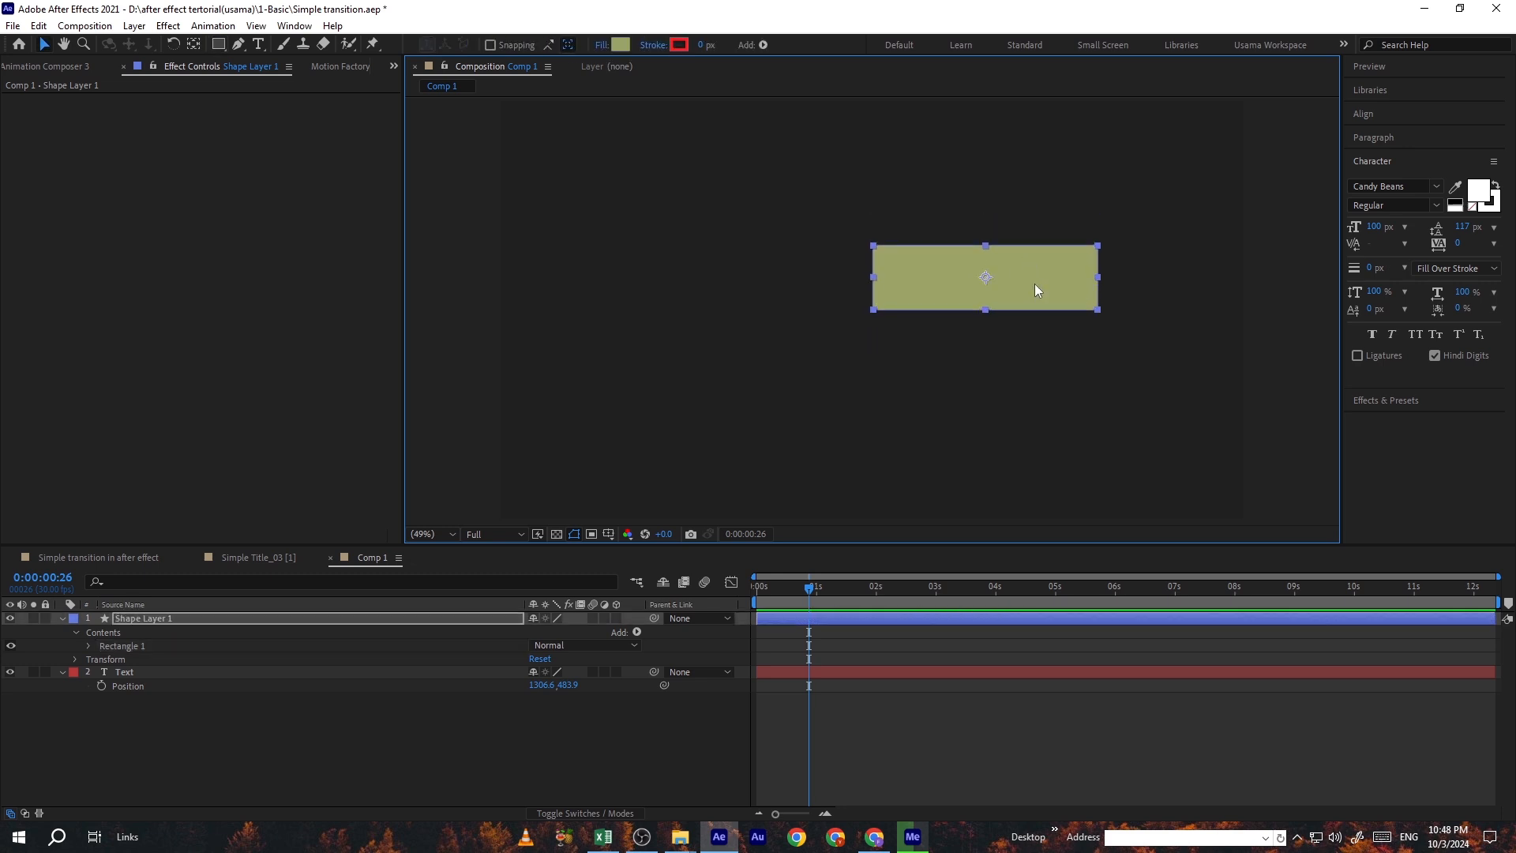
- Collapse the rectangle's shape layer and move it below the Text layer so it forms a background behind the word
click(139, 669)
click(164, 623)
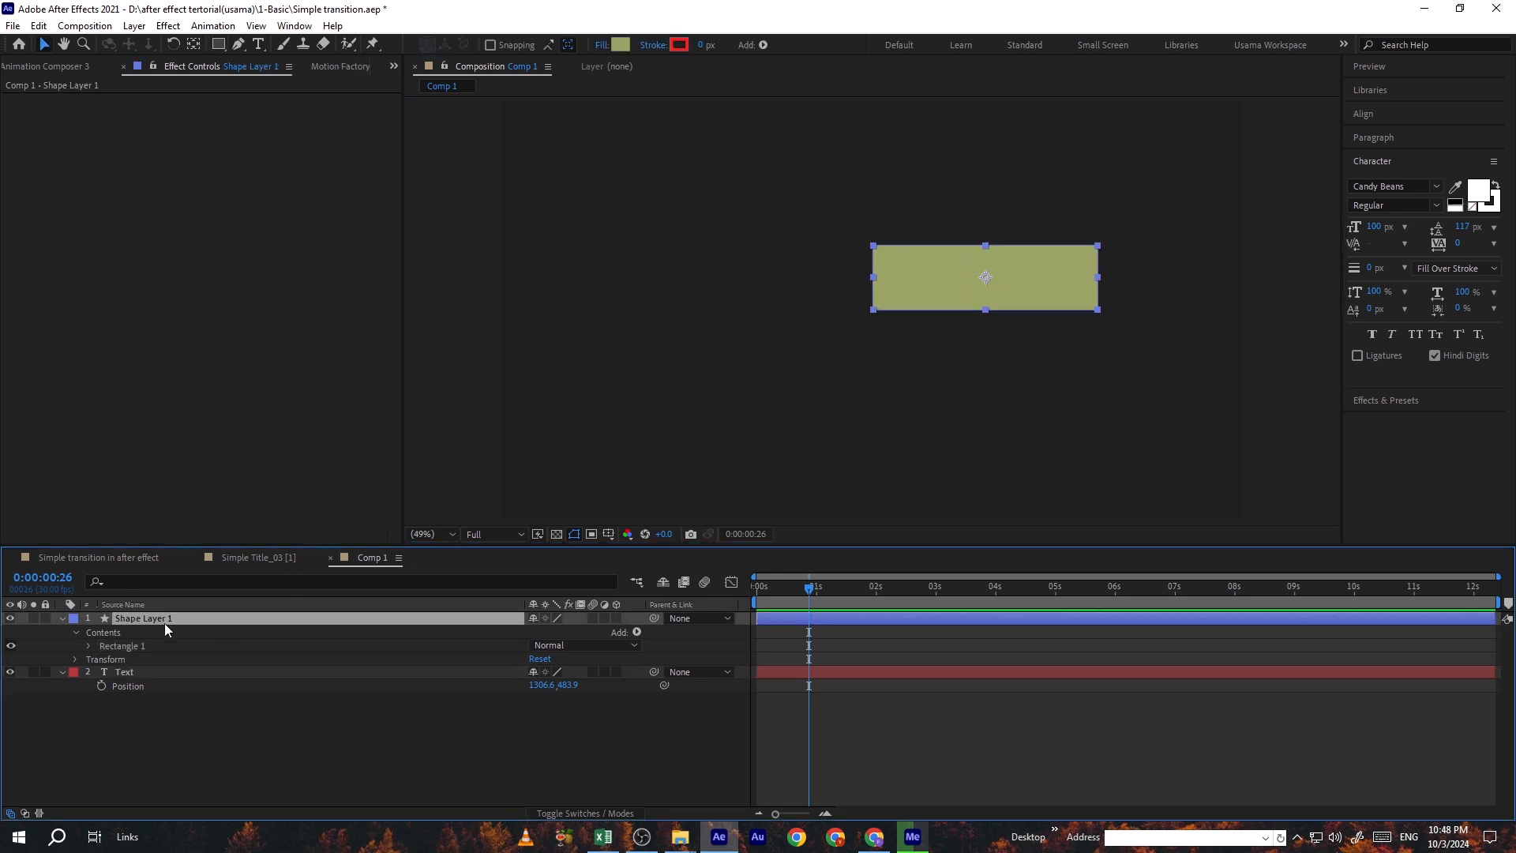
click(61, 618)
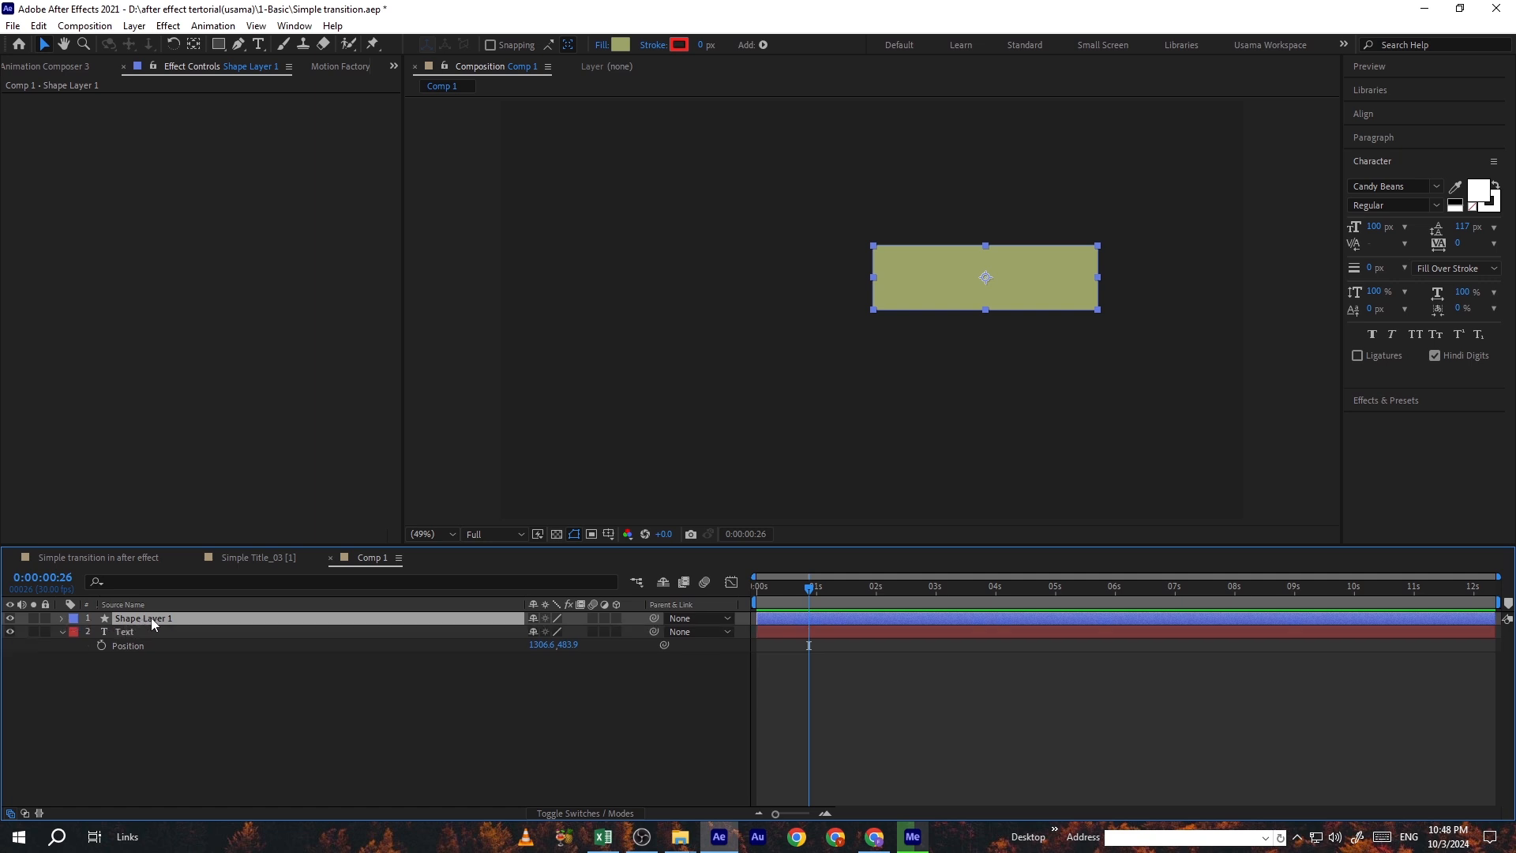
drag(150, 617, 147, 647)
click(1021, 352)
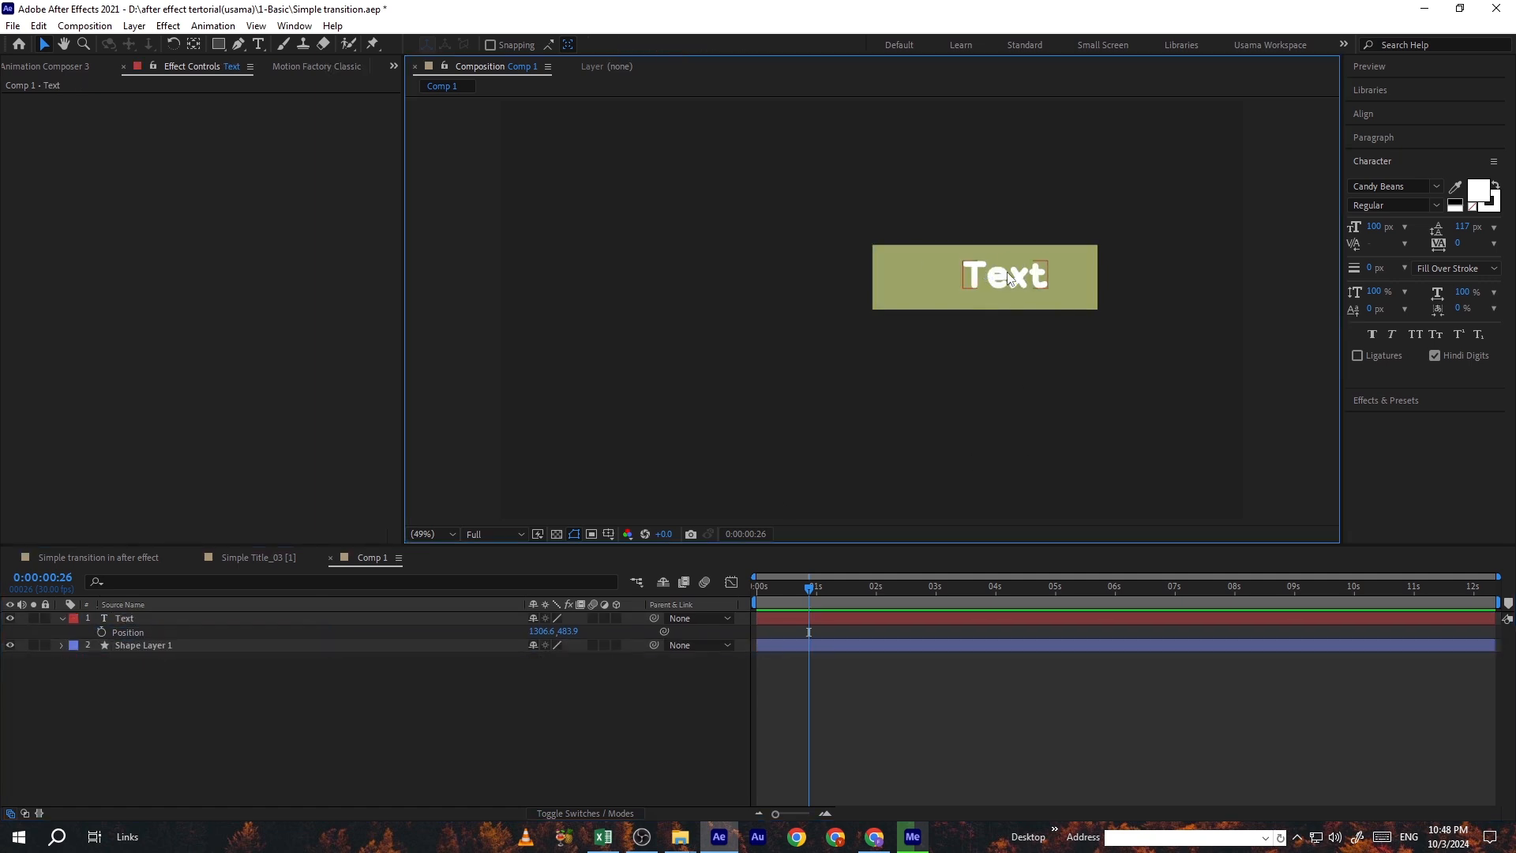
- Centre the Text over the olive-green rectangle at about X 1245, Y 488 and scale it up to 167%
drag(1019, 278, 995, 279)
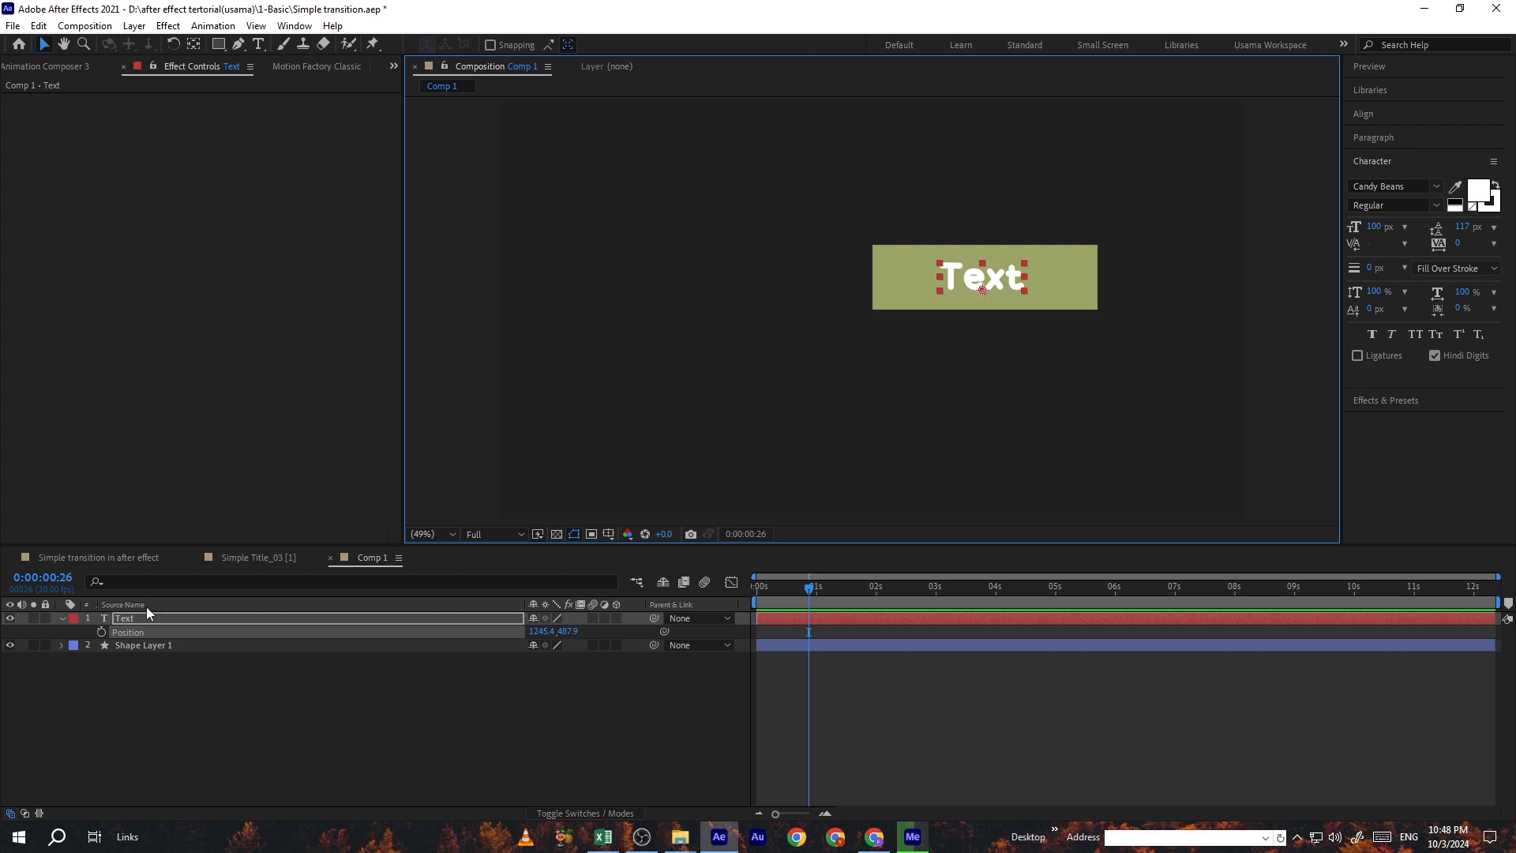
key(s)
drag(553, 632, 691, 473)
click(985, 289)
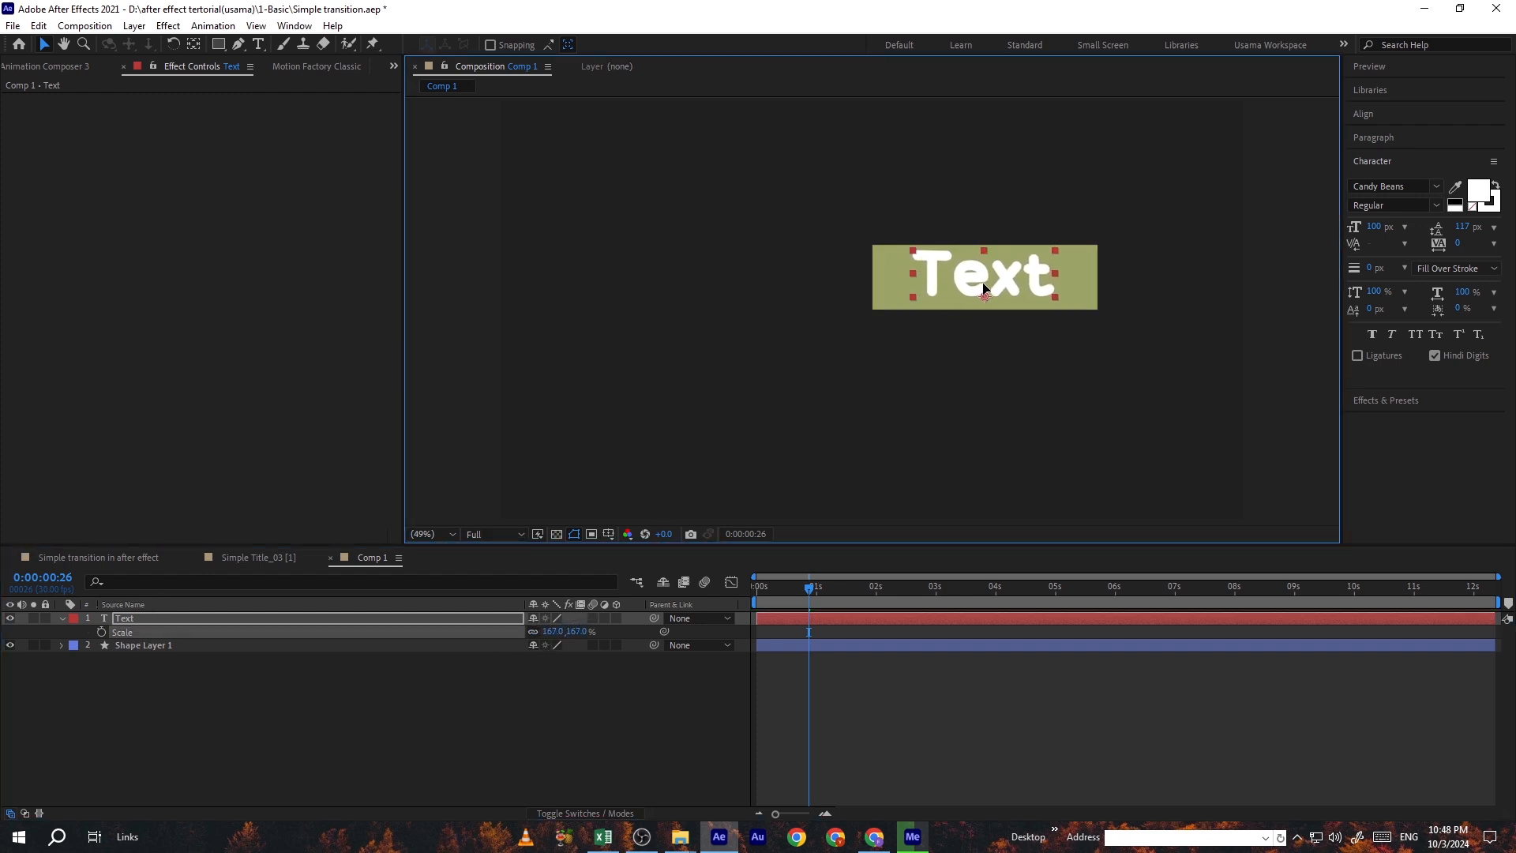
click(881, 392)
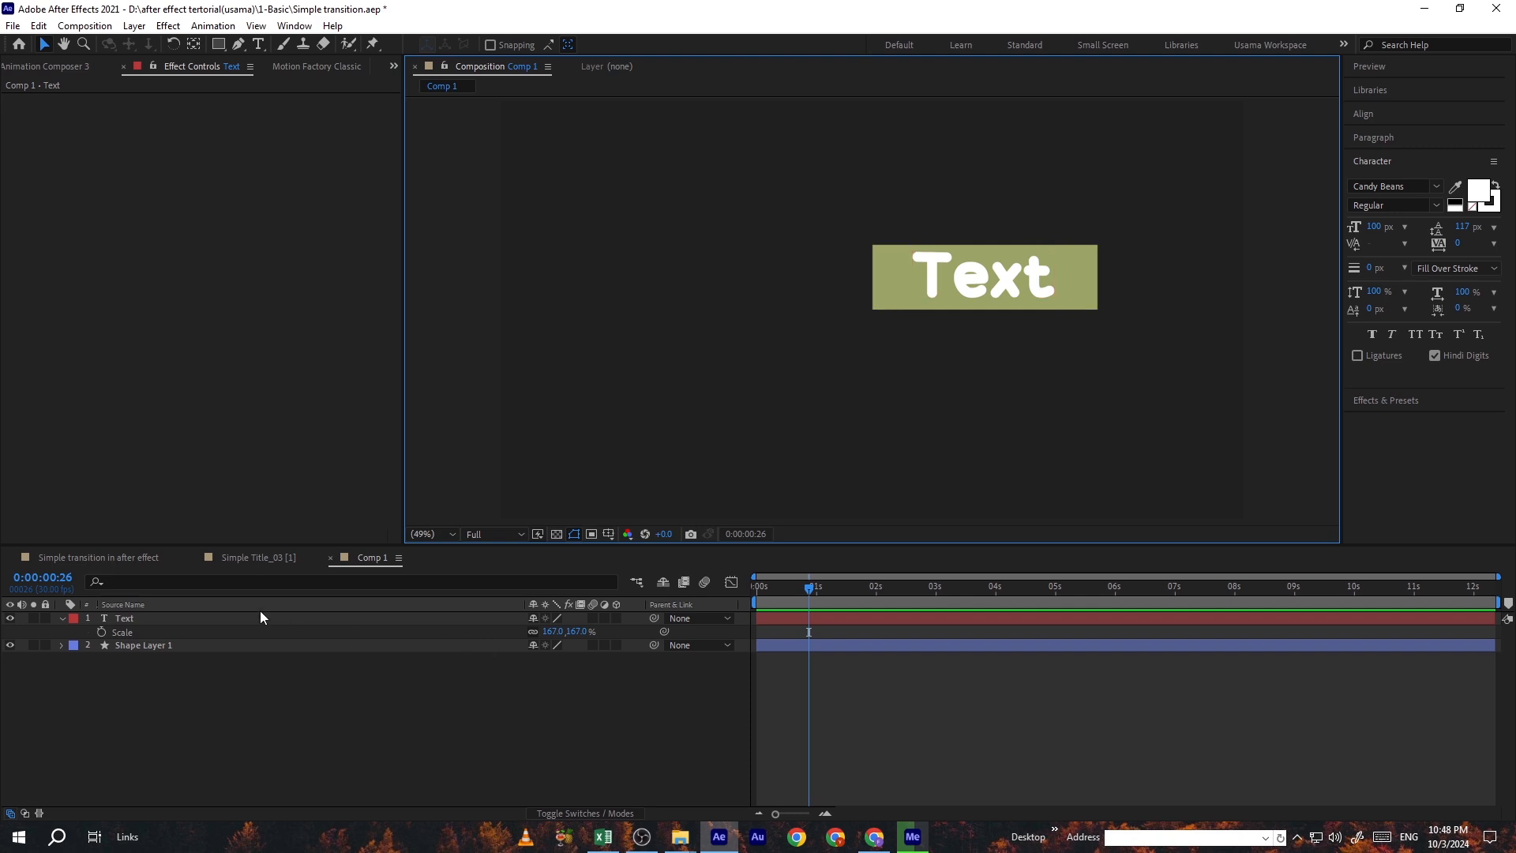
- Parent the Text layer to Shape Layer 1
click(326, 618)
drag(653, 618, 352, 650)
- Move Shape Layer 1's anchor point to the rectangle's upper-left corner with the Pan Behind tool, and return to the Selection tool
click(352, 652)
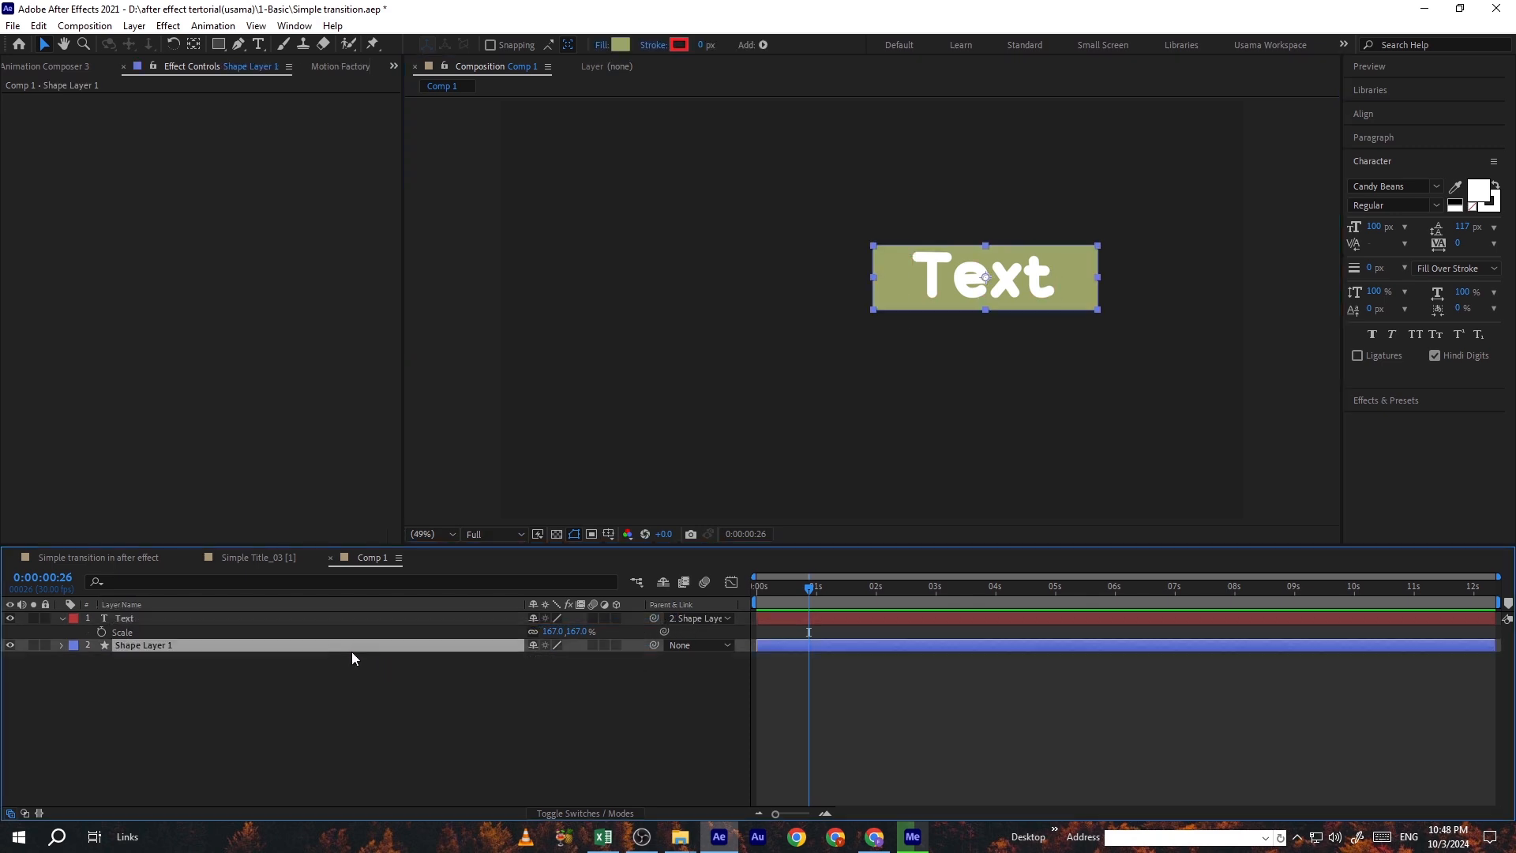
click(193, 44)
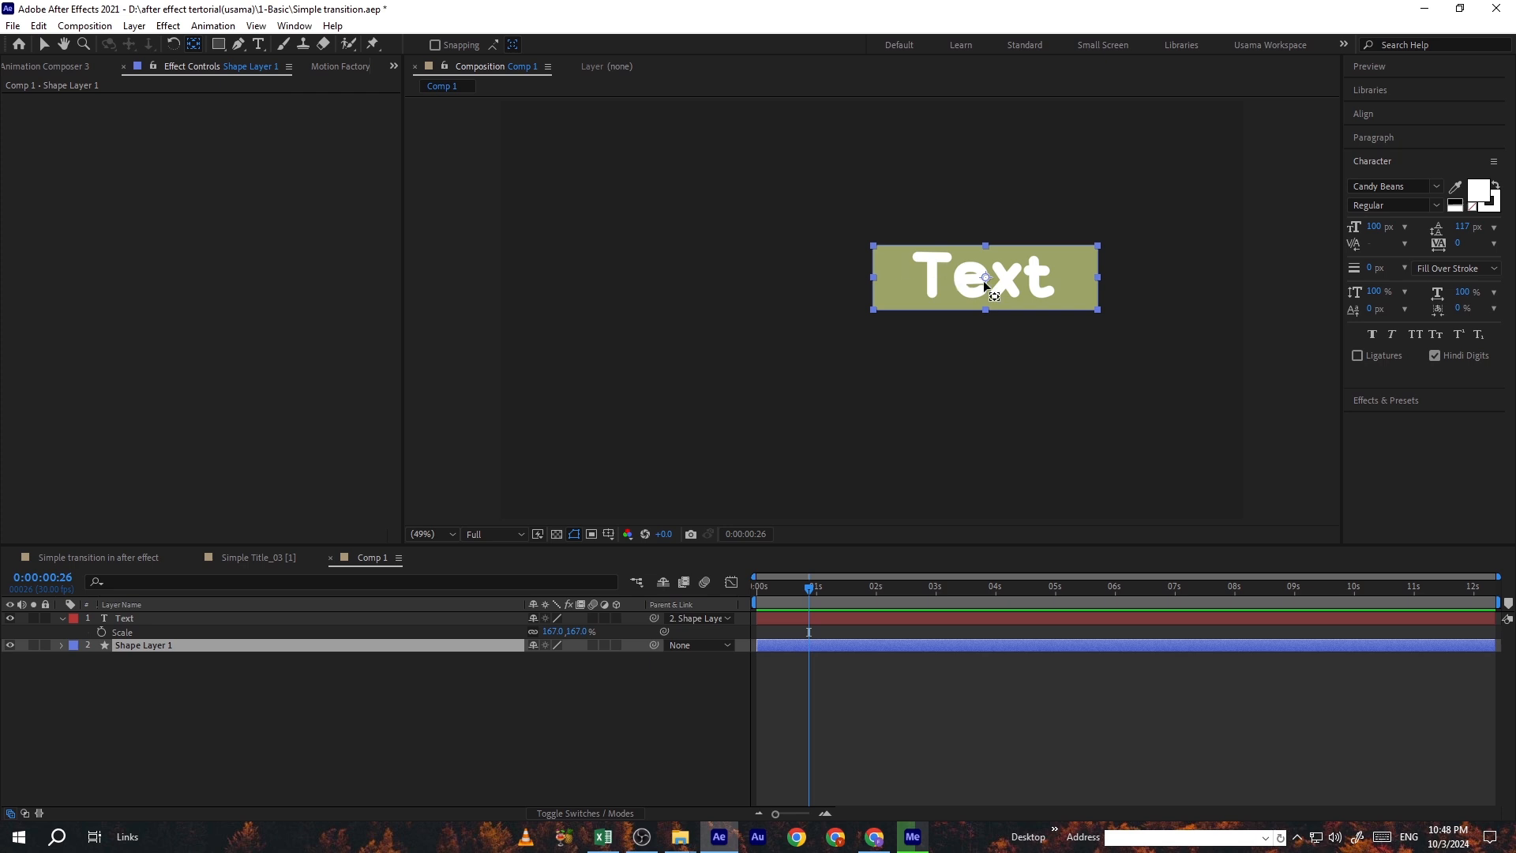
drag(987, 278, 970, 275)
drag(885, 251, 874, 245)
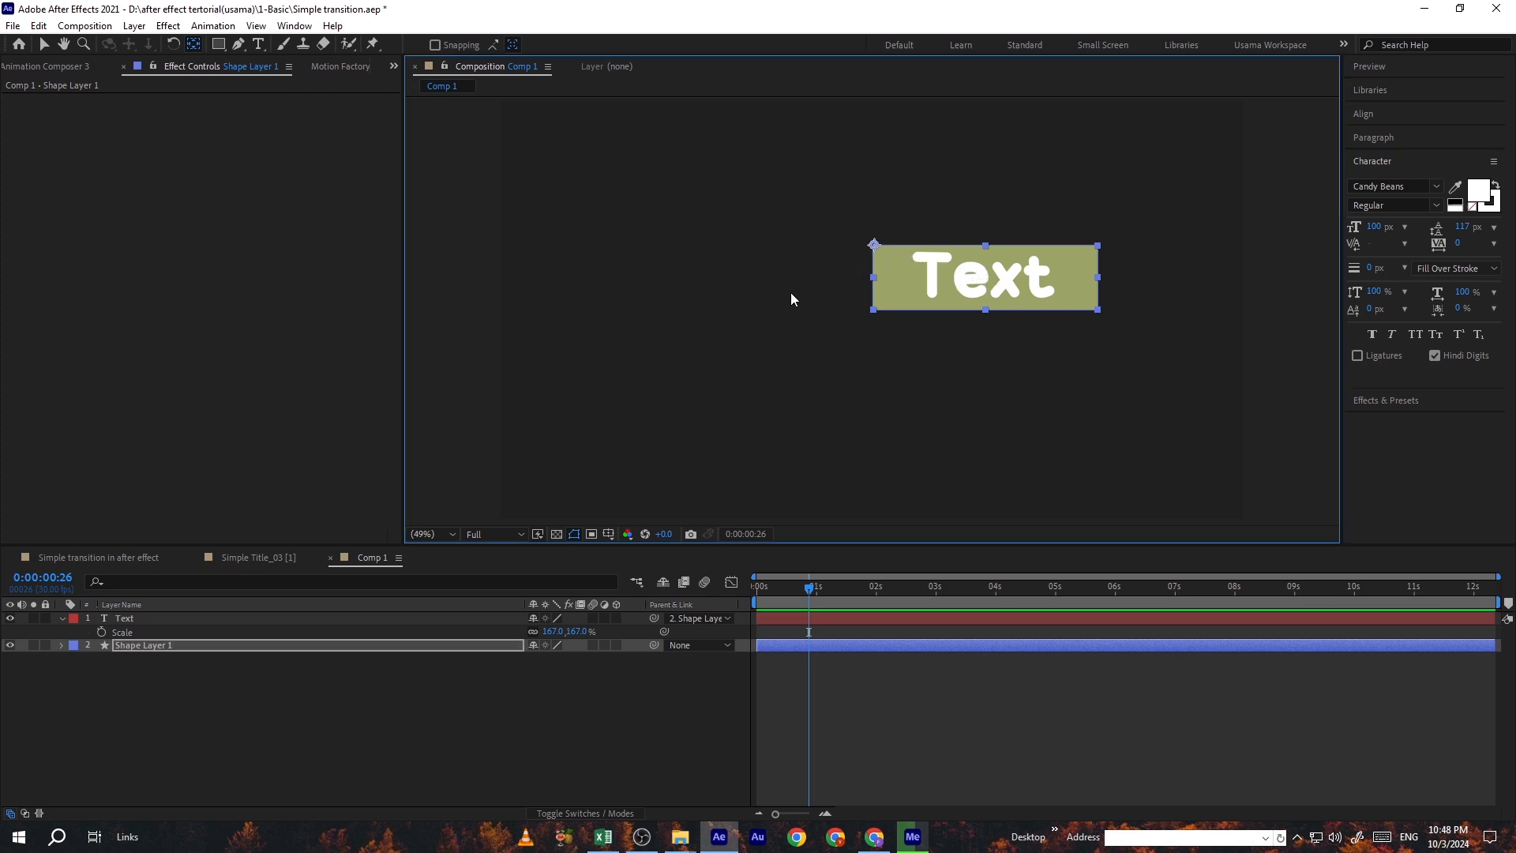
key(v)
click(908, 277)
click(888, 287)
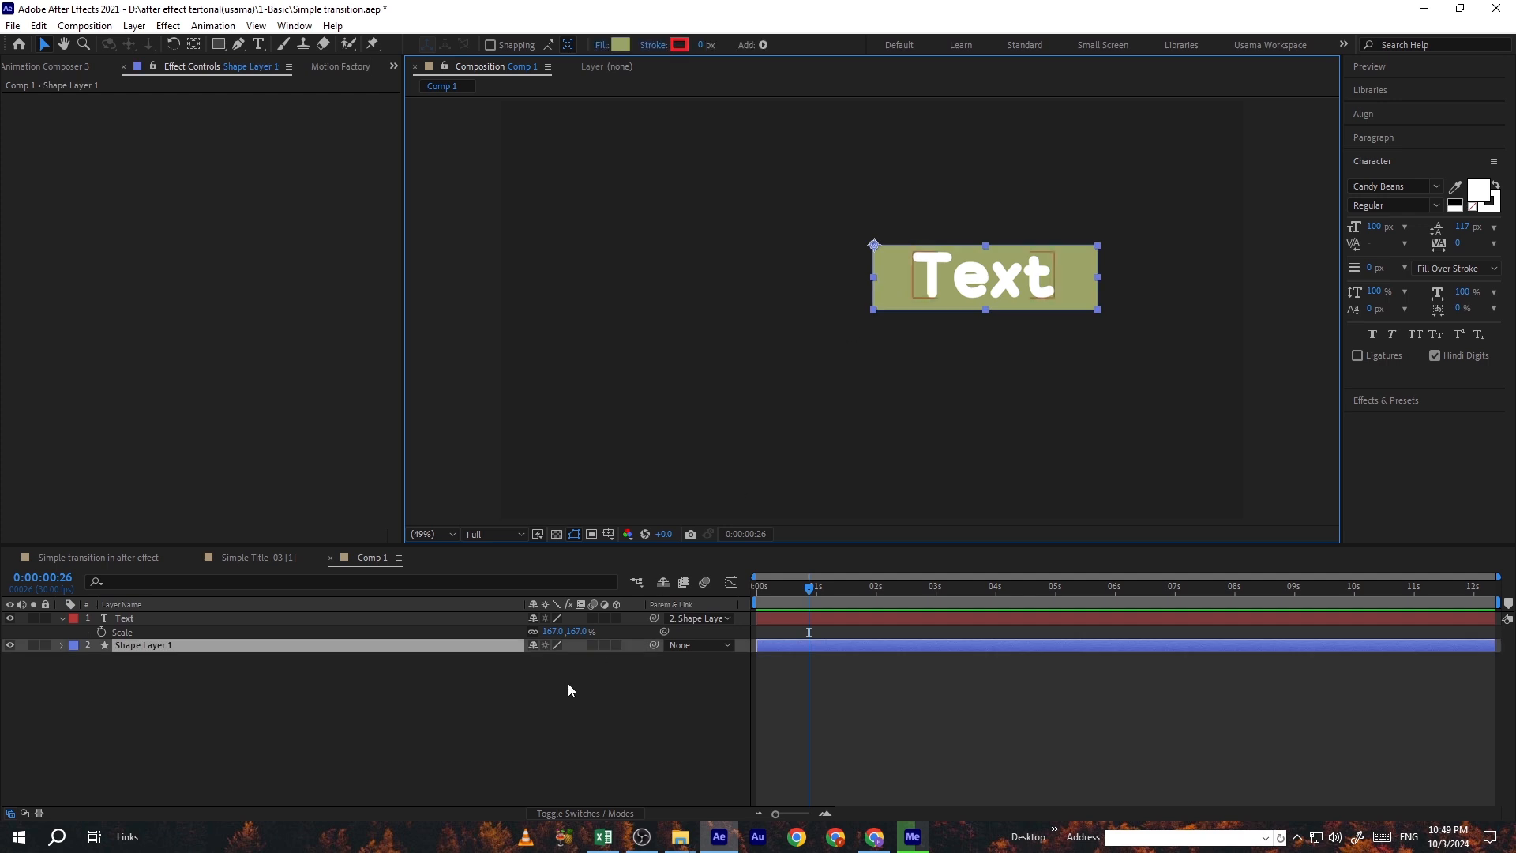
- Start keyframing Shape Layer 1's transform scale at 0:00:00:26 with a value of 0%
click(60, 645)
click(88, 674)
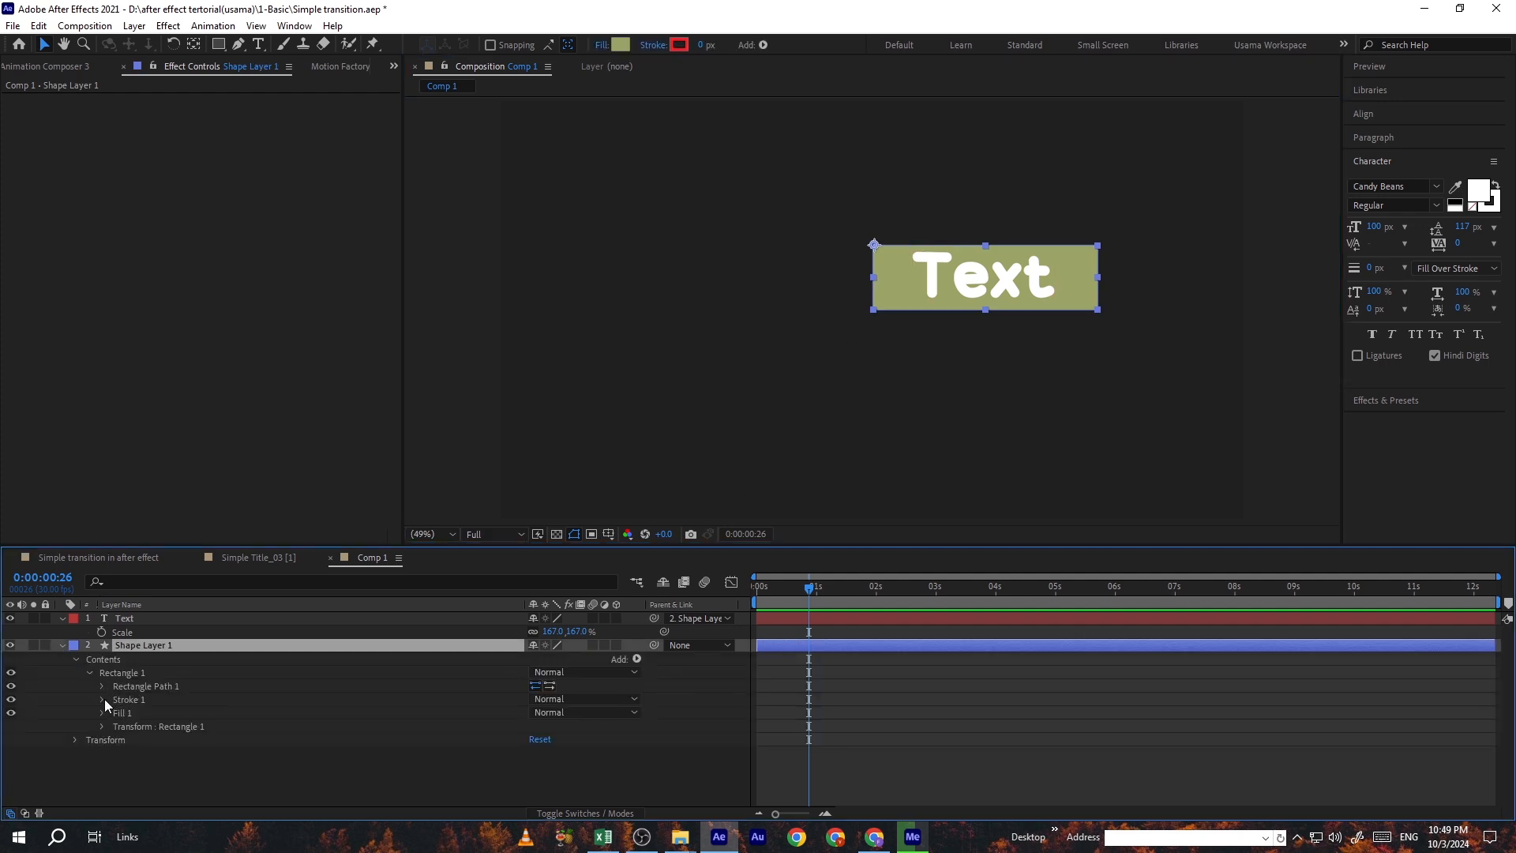
click(75, 739)
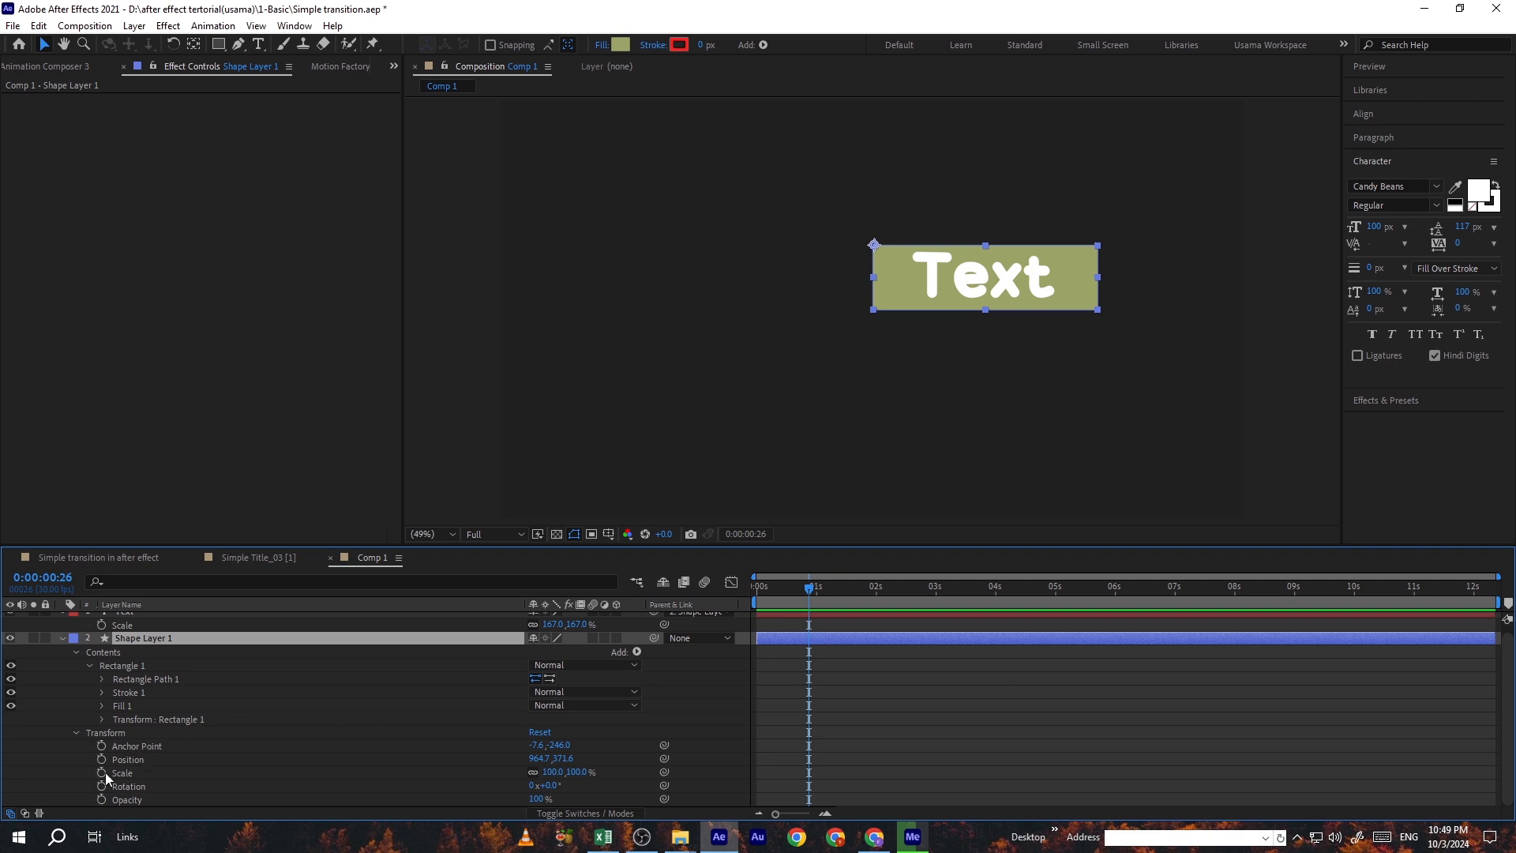
click(104, 772)
click(554, 772)
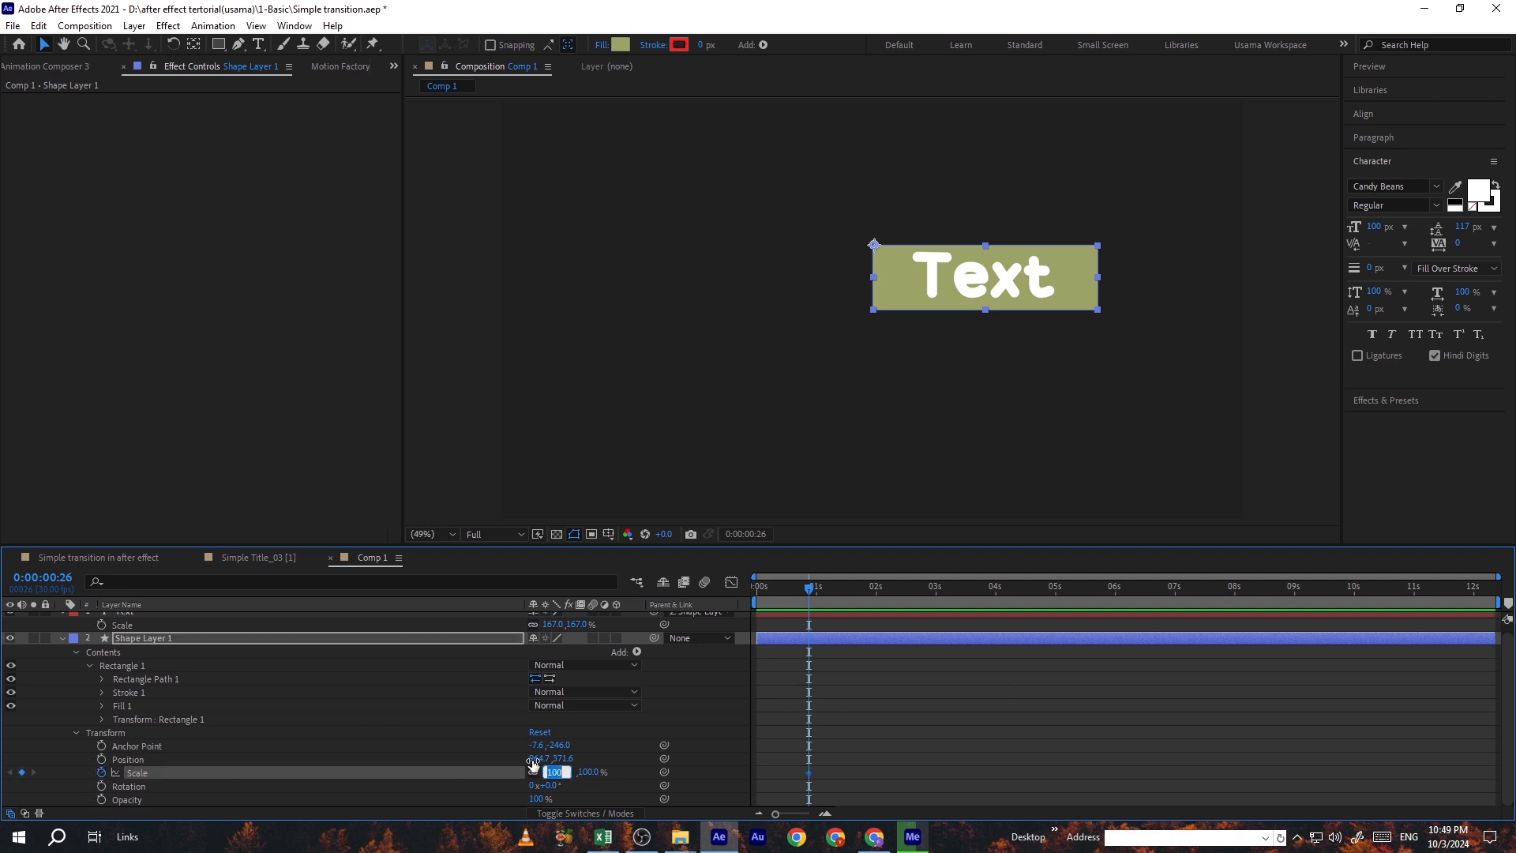
text(0)
key(Return)
- Add a 100% scale keyframe to Shape Layer 1 at 0:00:01:16
key(shift+Page_Down)
key(shift+Page_Down)
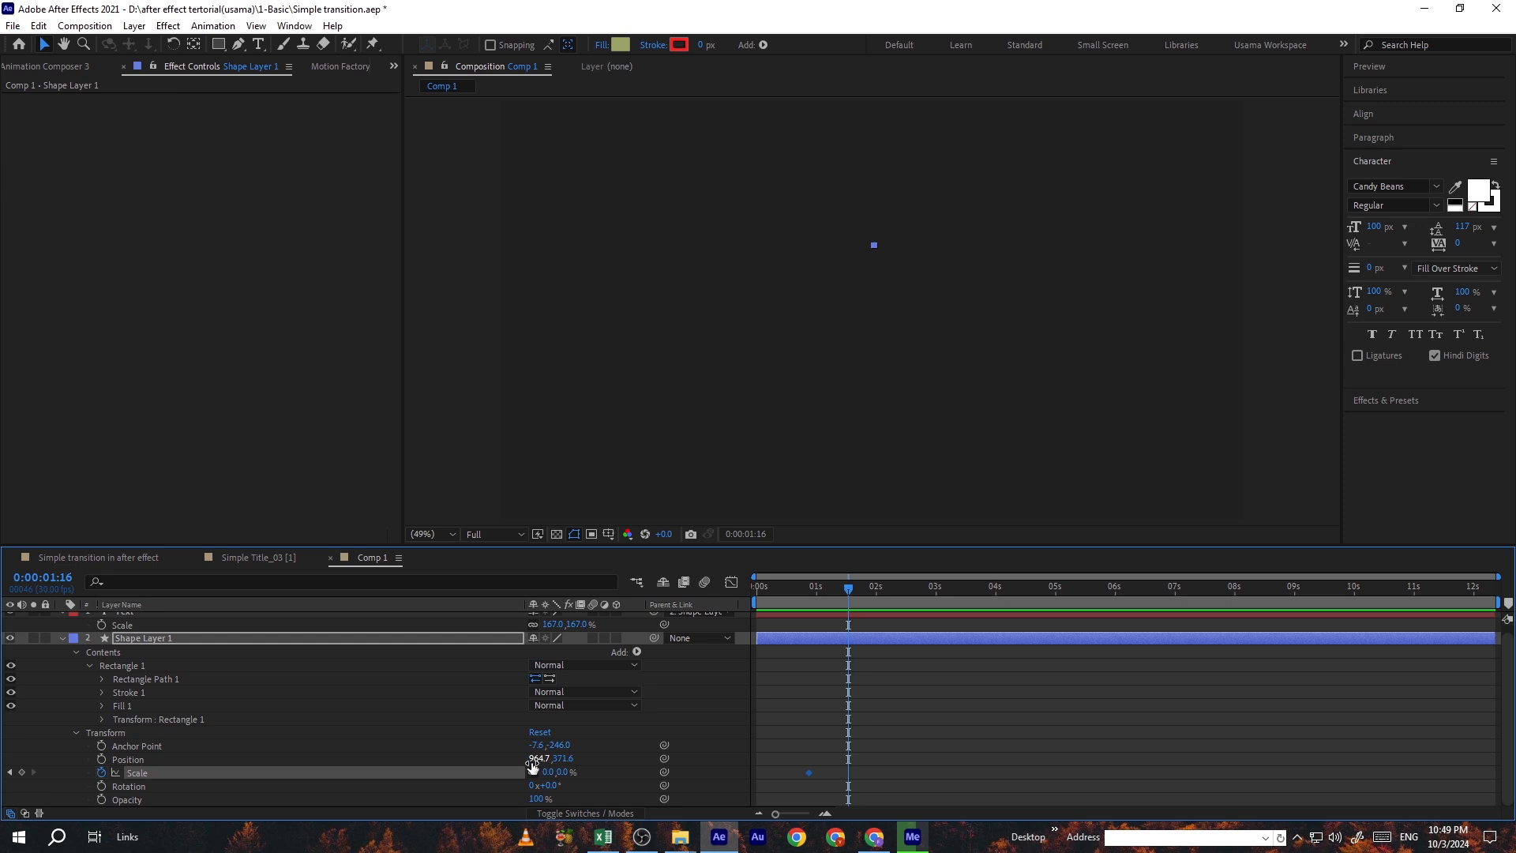
click(552, 772)
key(Return)
click(552, 772)
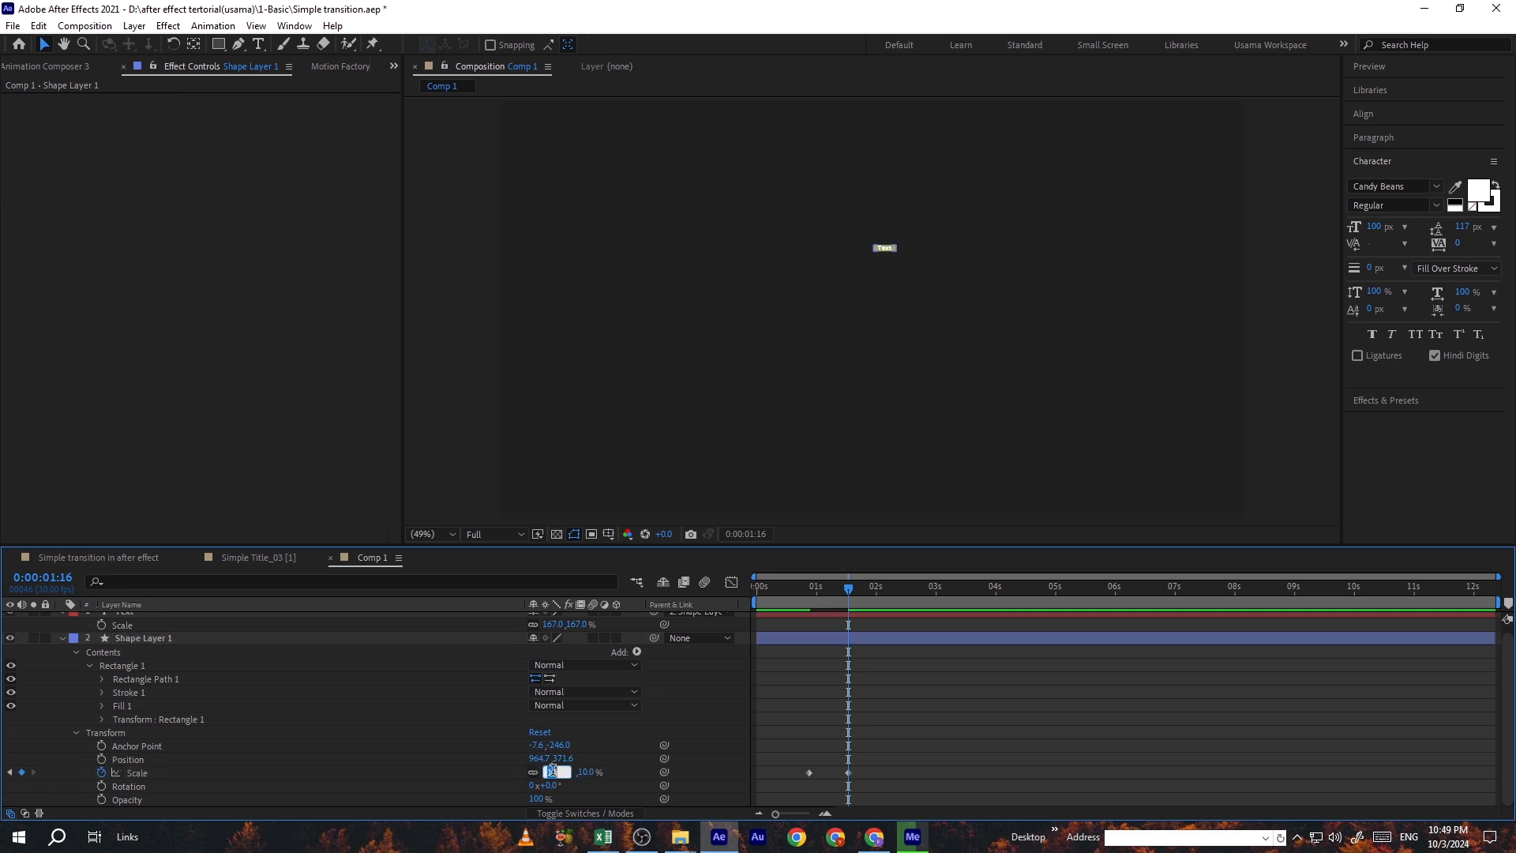
text(100)
key(Return)
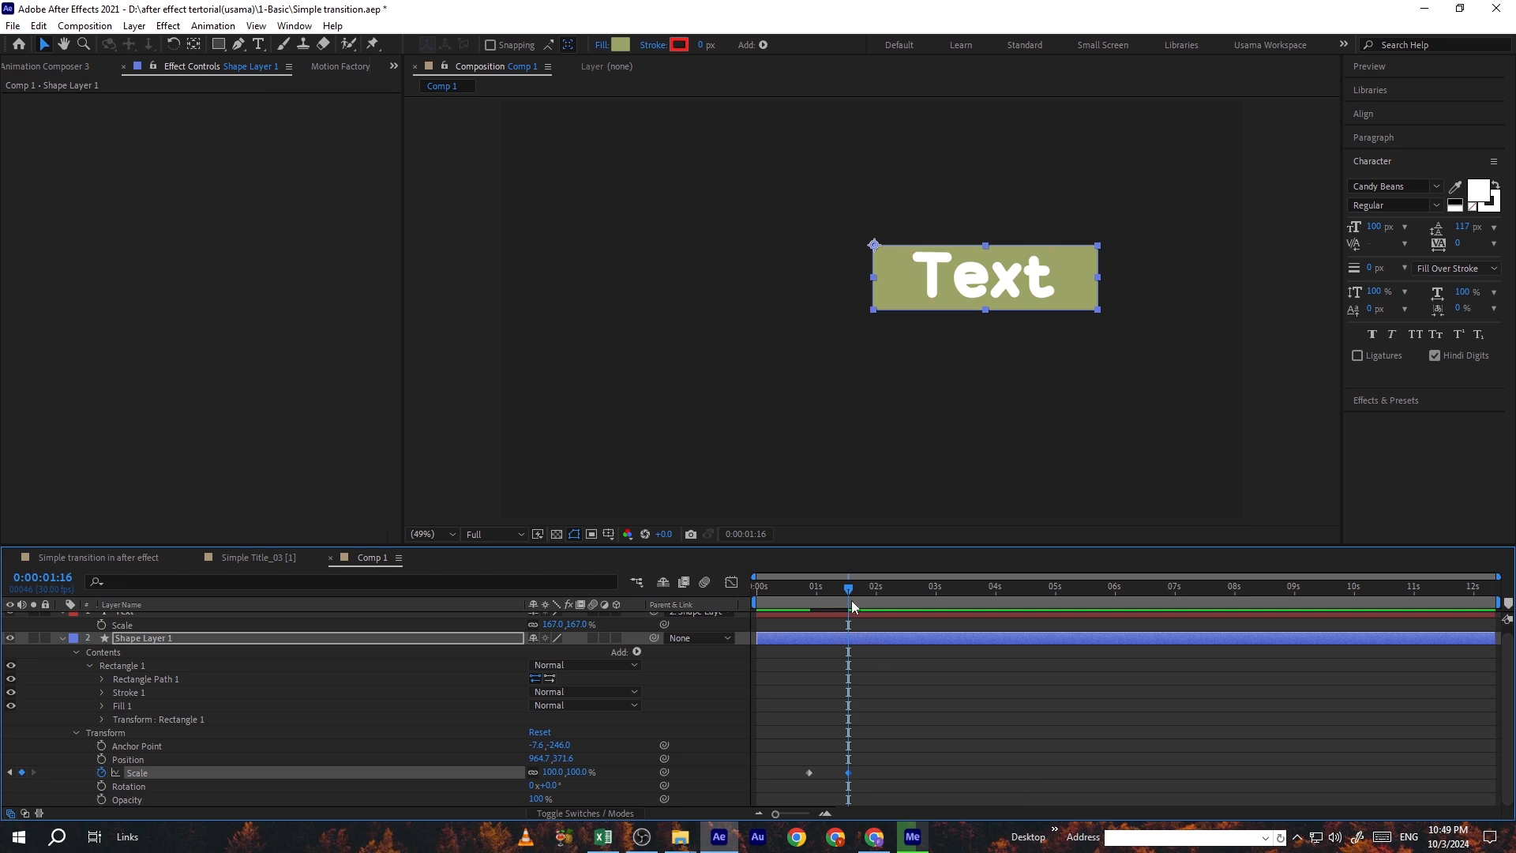
- Shorten the work area to end at about 0:00:01:21 and scrub through the scale animation of the rectangle and its parented text
drag(851, 601, 841, 480)
click(853, 476)
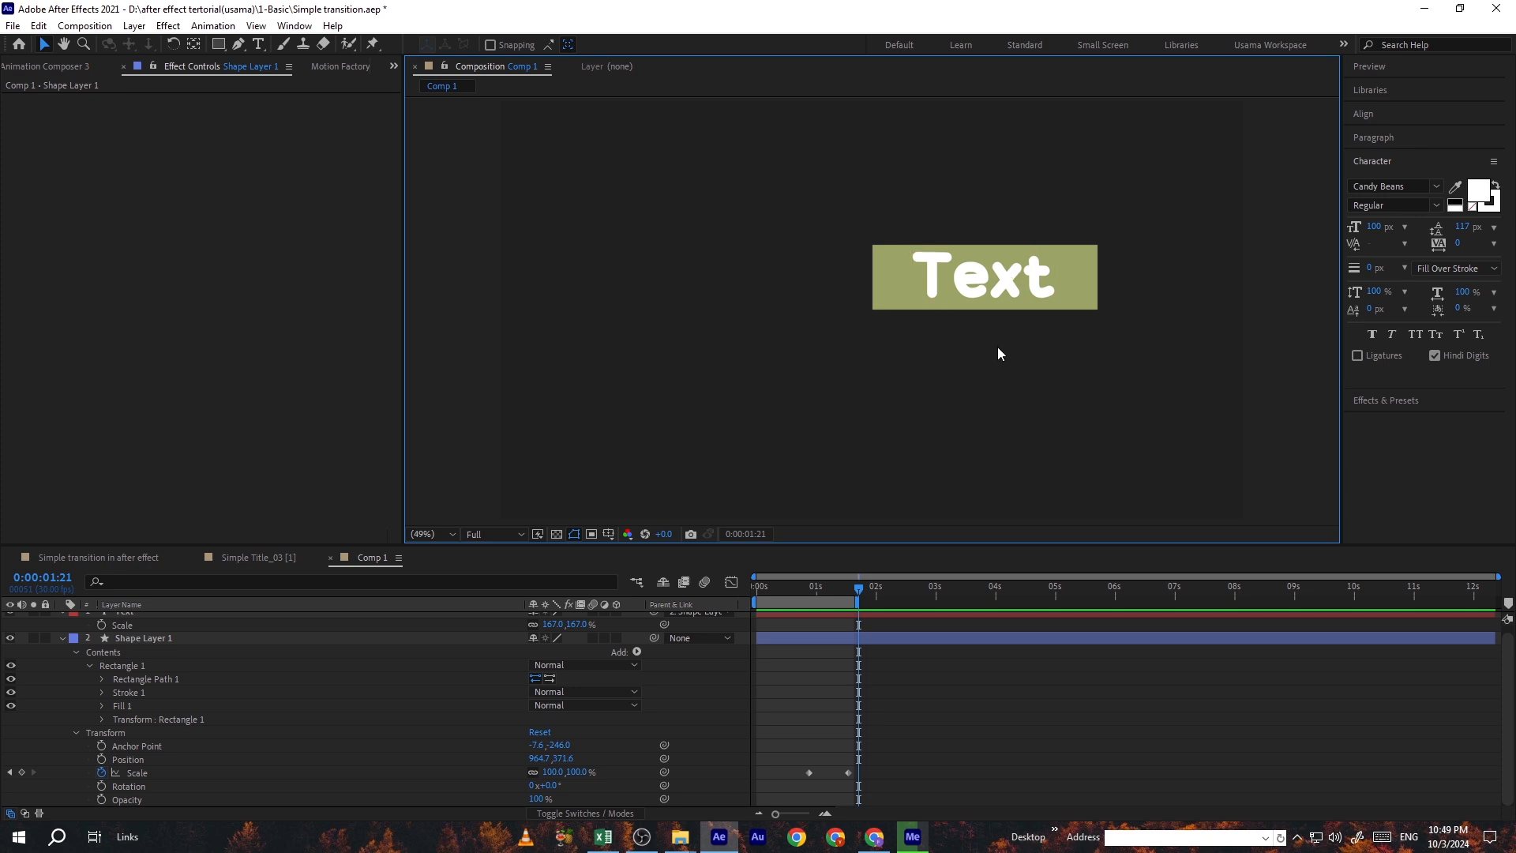
mouse_move(833, 586)
mouse_down()
mouse_move(803, 583)
mouse_move(840, 580)
mouse_up()
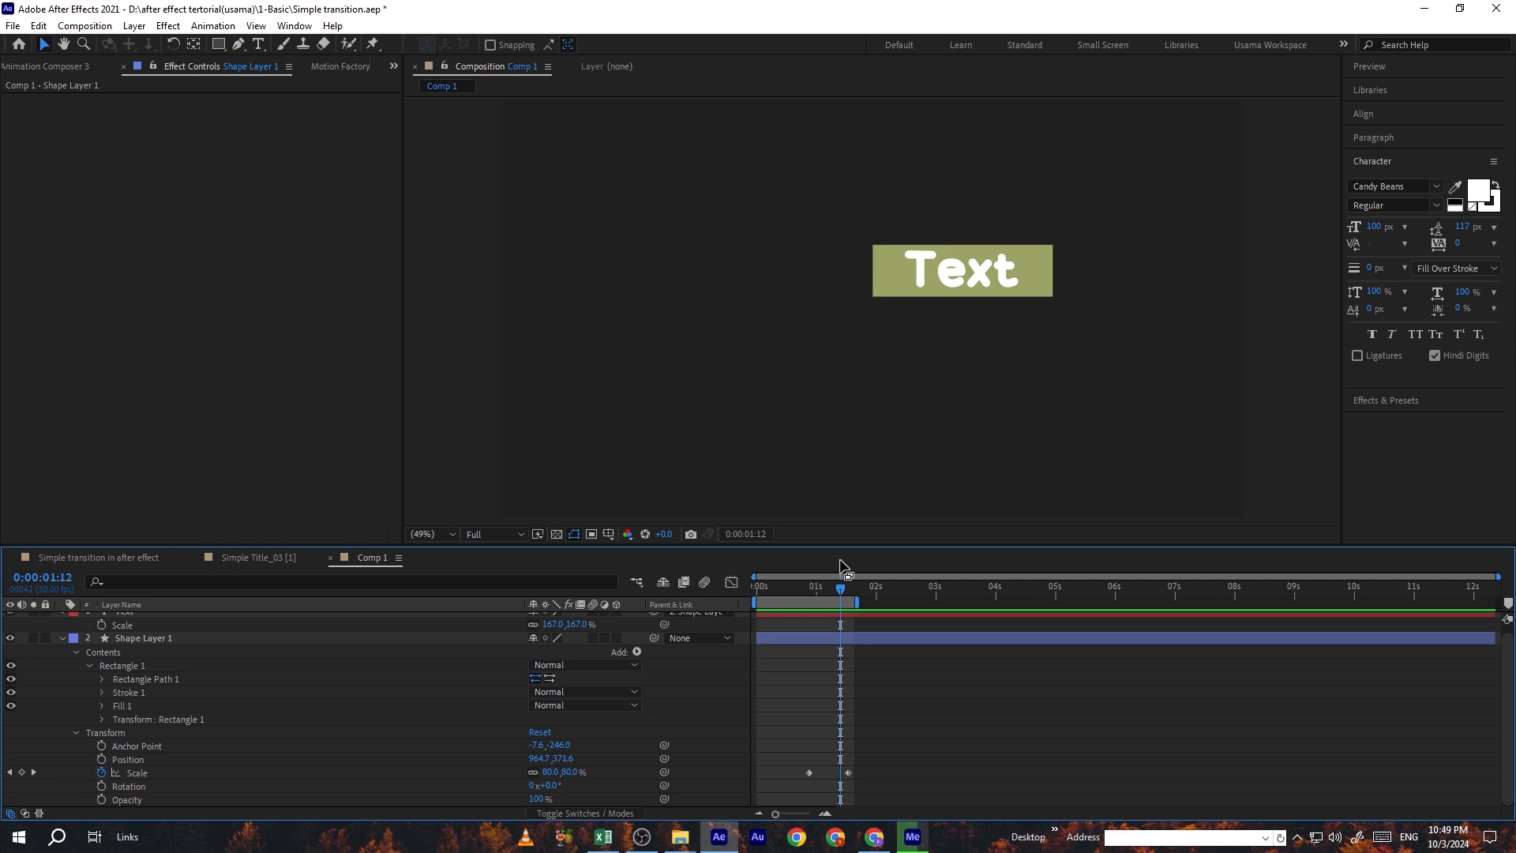